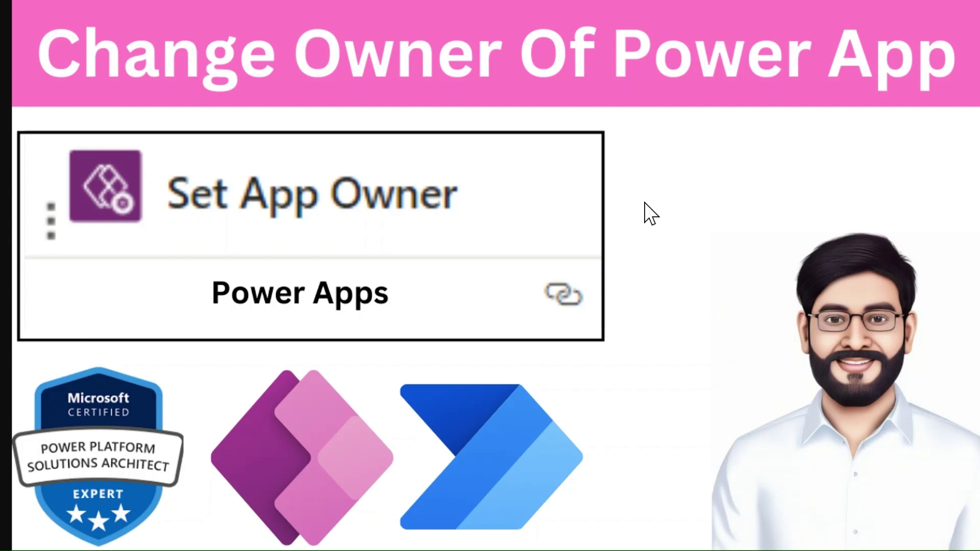
- Load make.powerapps.com in a new Edge tab to show the Power Apps app list
{"action": "mouse_move", "coordinate": [523, 1]}
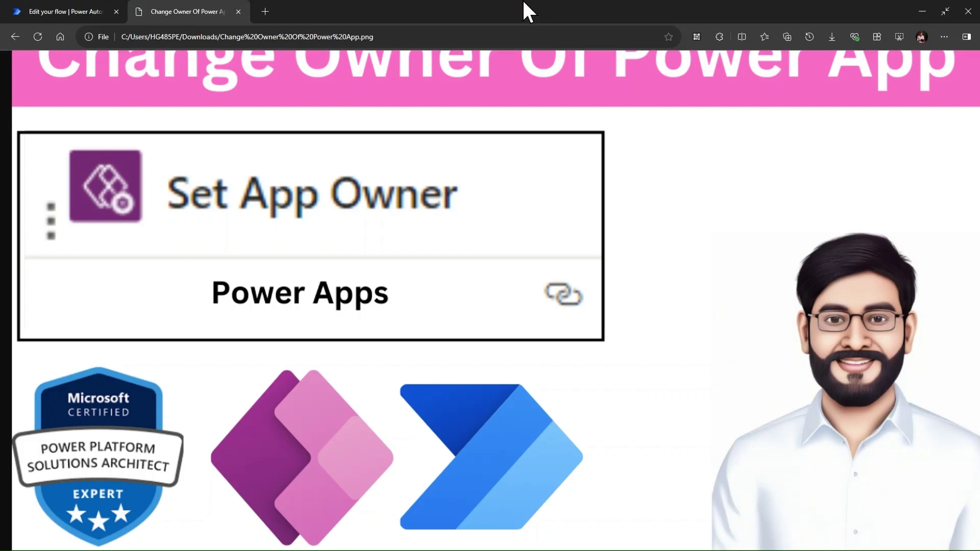
{"action": "left_click", "coordinate": [265, 11]}
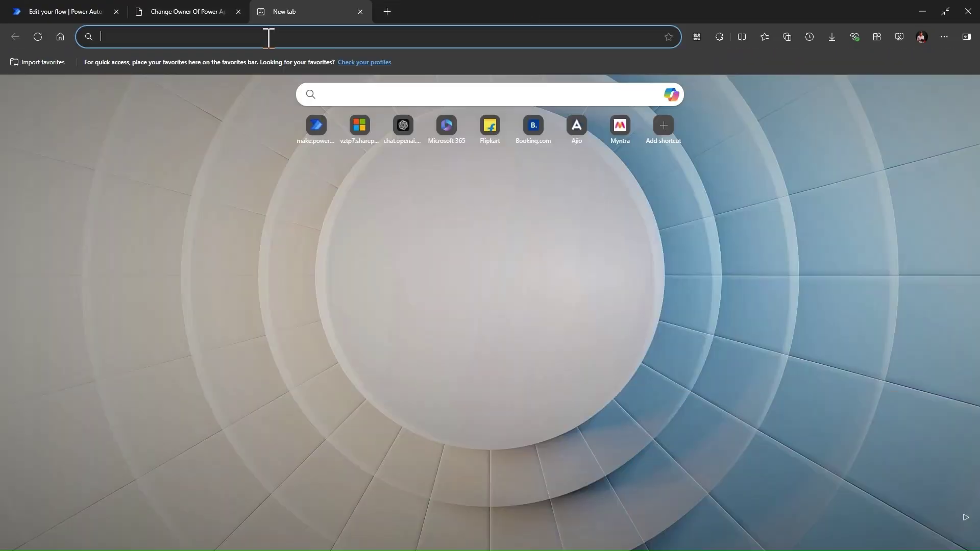
{"action": "type", "text": "mak"}
{"action": "key", "text": "Down"}
{"action": "key", "text": "Down"}
{"action": "key", "text": "Down"}
{"action": "key", "text": "Return"}
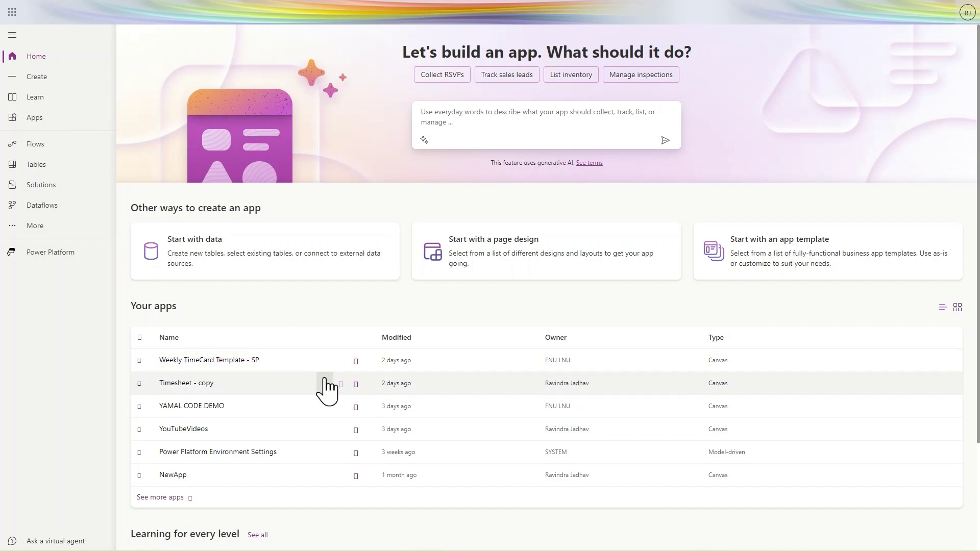
- Share Weekly TimeCard Template - SP and view its Manage access list with Owner and Co-owner
{"action": "left_click", "coordinate": [357, 362]}
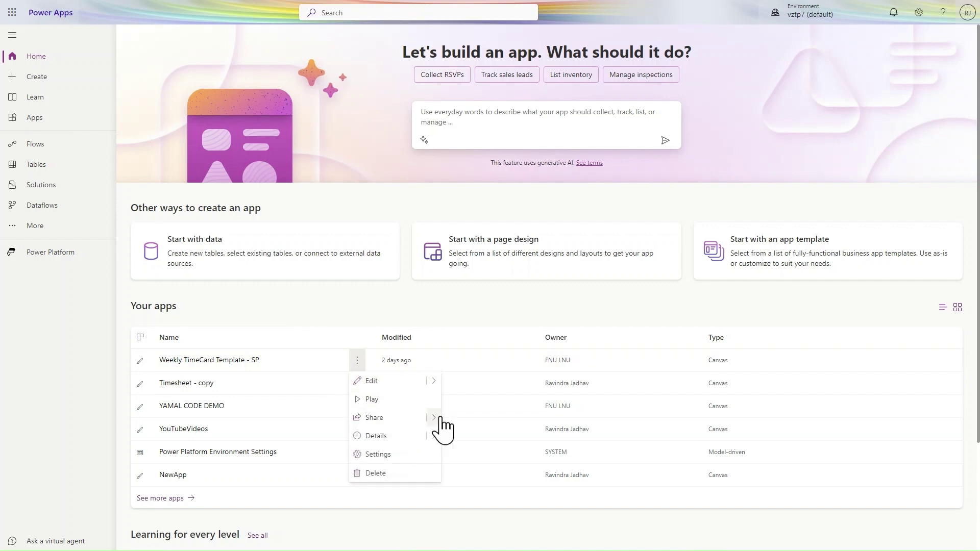
{"action": "mouse_move", "coordinate": [438, 428]}
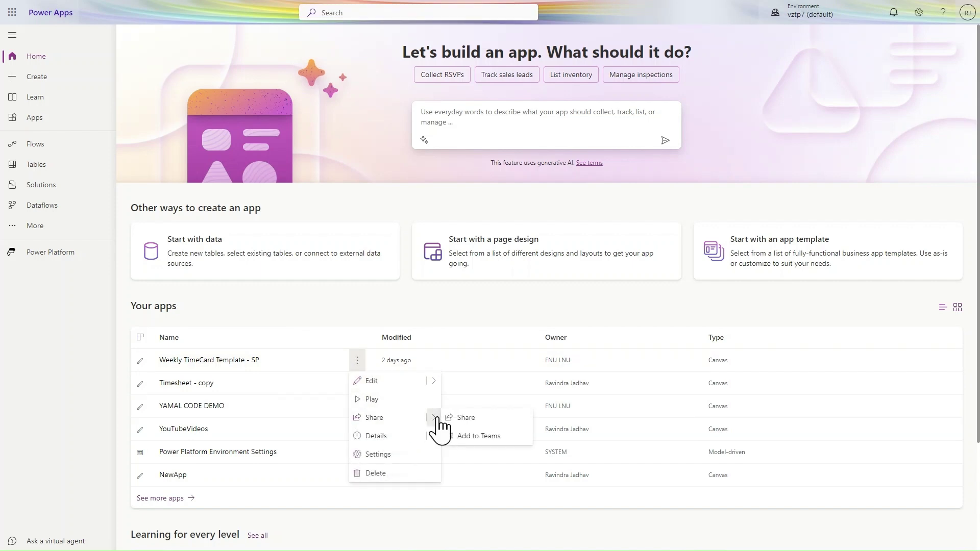
{"action": "left_click", "coordinate": [465, 418]}
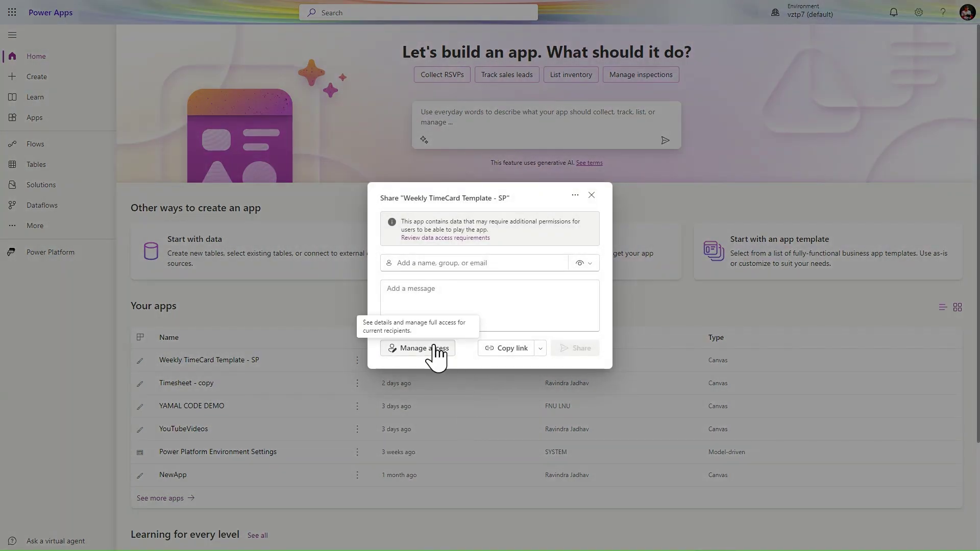
{"action": "left_click", "coordinate": [434, 346]}
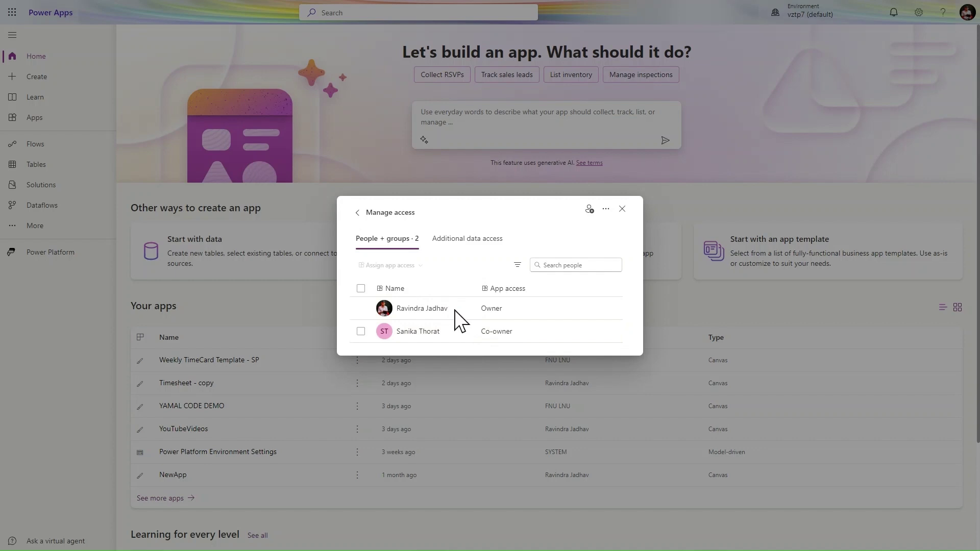
- Close the app's Manage access panel and go to Power Automate's Create page
{"action": "left_click", "coordinate": [622, 209]}
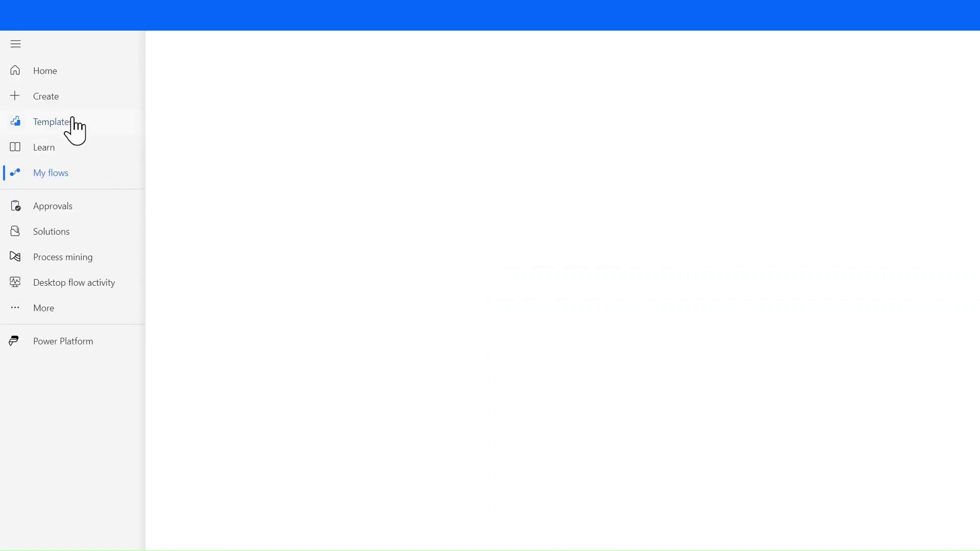
{"action": "left_click", "coordinate": [77, 105]}
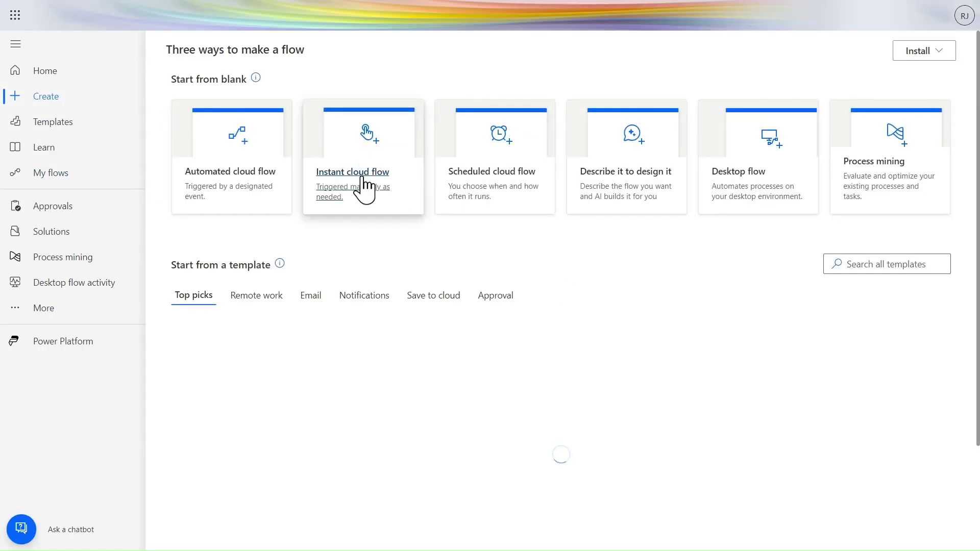
- Start an instant cloud flow, enter its name and choose the Manually trigger a flow trigger
{"action": "left_click", "coordinate": [385, 213]}
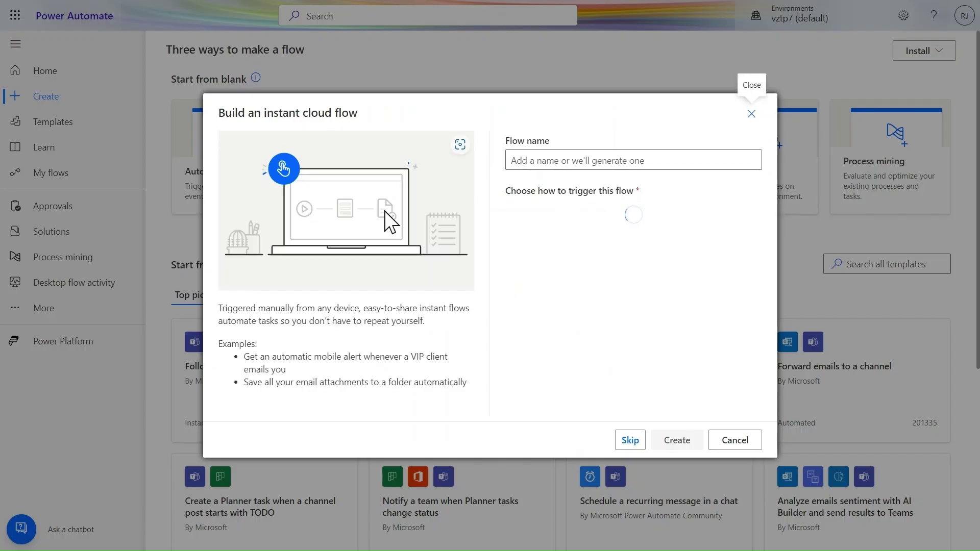
{"action": "left_click", "coordinate": [624, 161]}
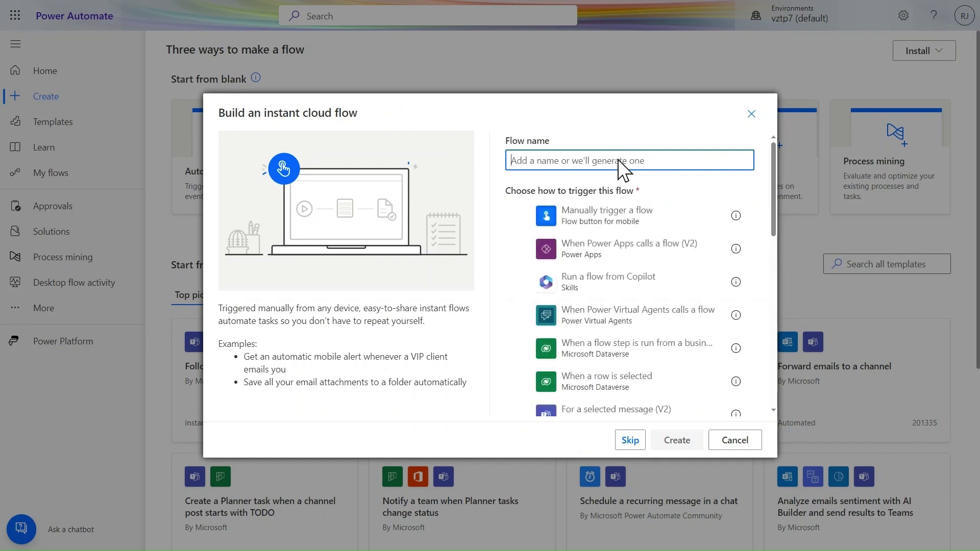
{"action": "type", "text": "Chnage OwnerShip Of Power"}
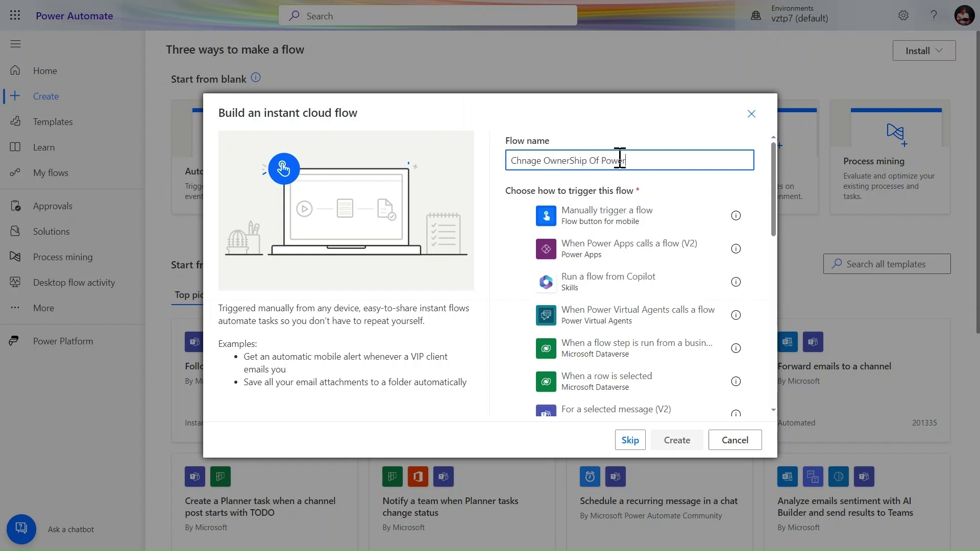
{"action": "type", "text": "Apps Application"}
{"action": "left_click", "coordinate": [648, 224]}
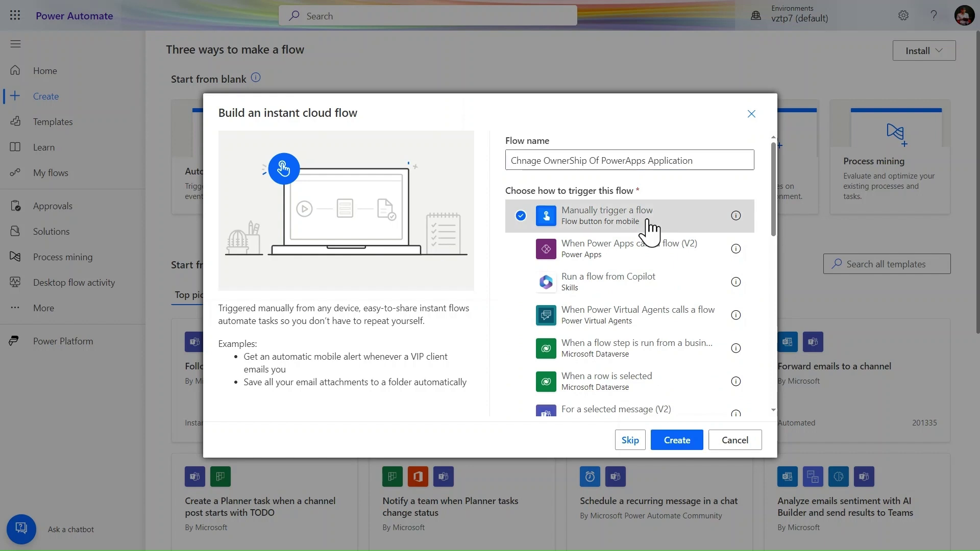
- Correct the name to 'Change Ownership of PowerApps Application' and create the flow
{"action": "left_click", "coordinate": [573, 160]}
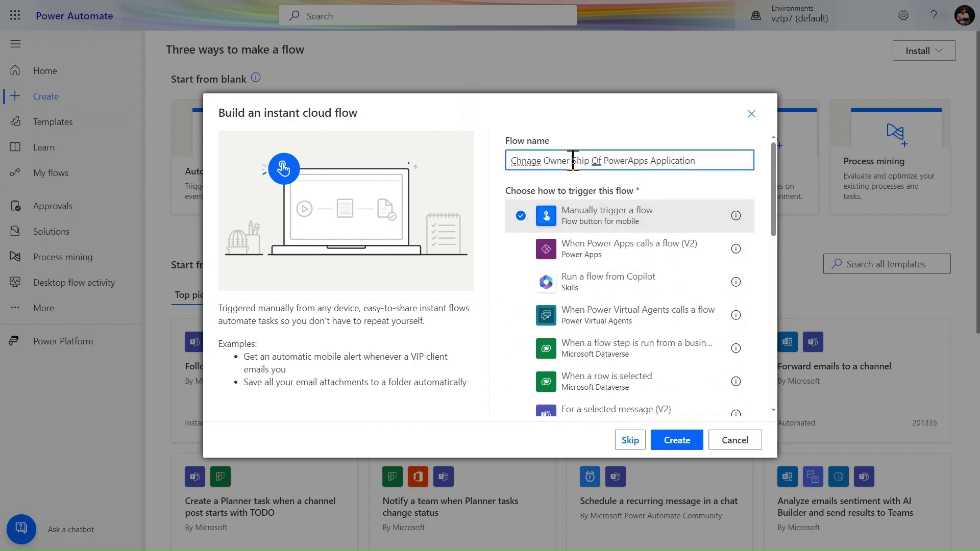
{"action": "double_click", "coordinate": [527, 160]}
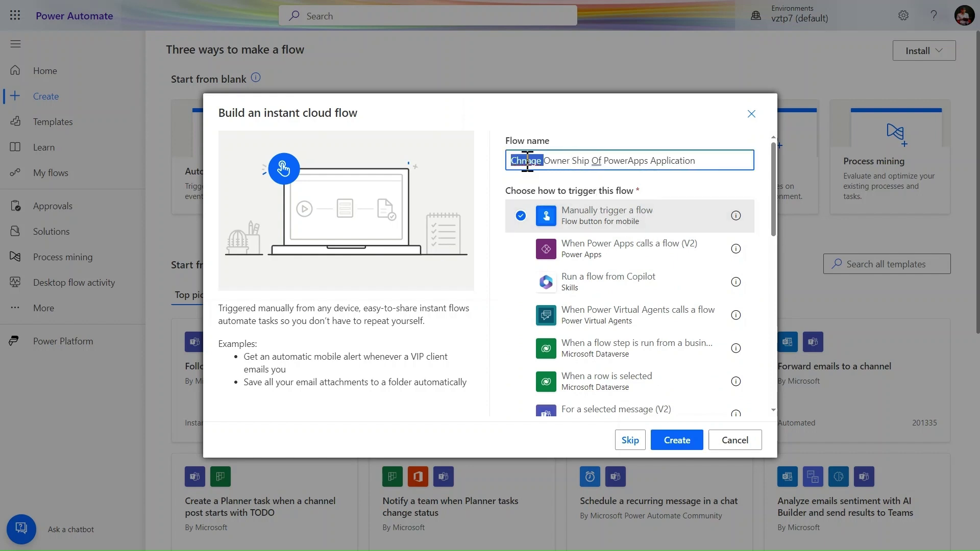
{"action": "type", "text": "change"}
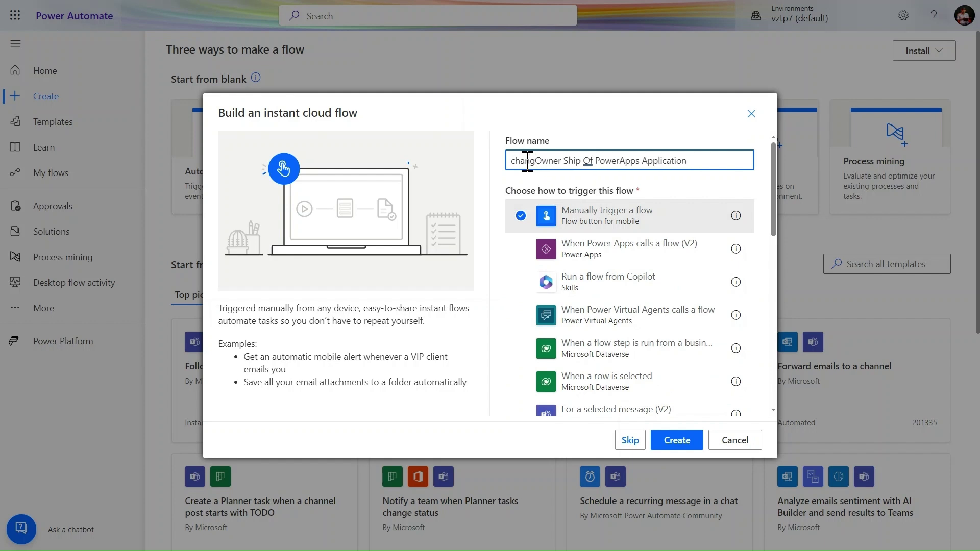
{"action": "double_click", "coordinate": [595, 160]}
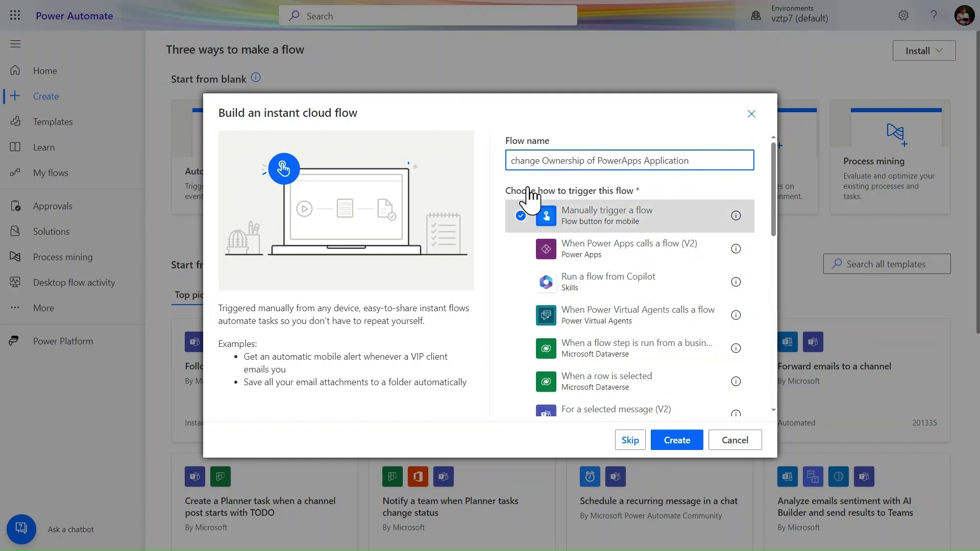
{"action": "left_click", "coordinate": [516, 160]}
{"action": "key", "text": "BackSpace"}
{"action": "type", "text": "C"}
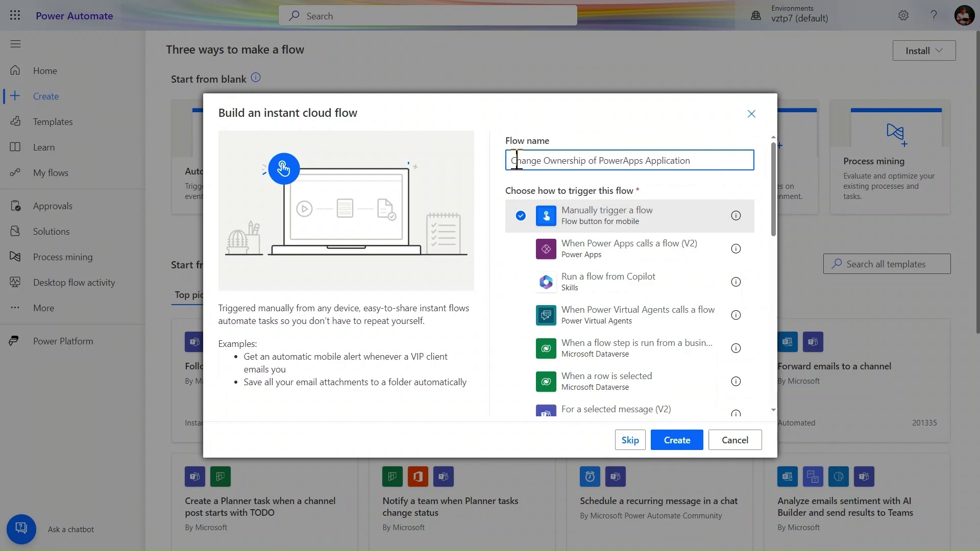
{"action": "left_click", "coordinate": [686, 442]}
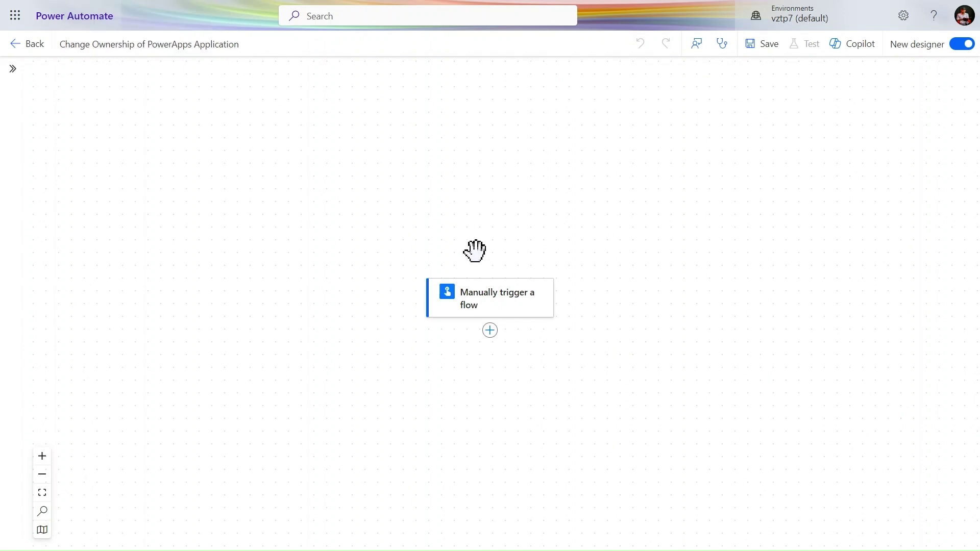
- Add an action after the manual trigger and search 'power apps admin' for Power Apps for Admins actions
{"action": "left_click_drag", "start_coordinate": [475, 250], "coordinate": [628, 103]}
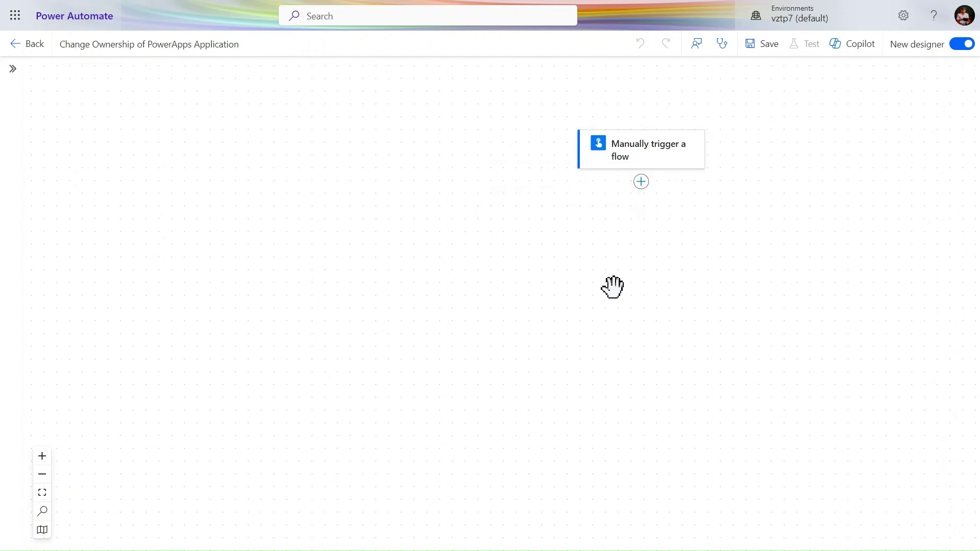
{"action": "left_click", "coordinate": [641, 184]}
{"action": "left_click", "coordinate": [685, 189]}
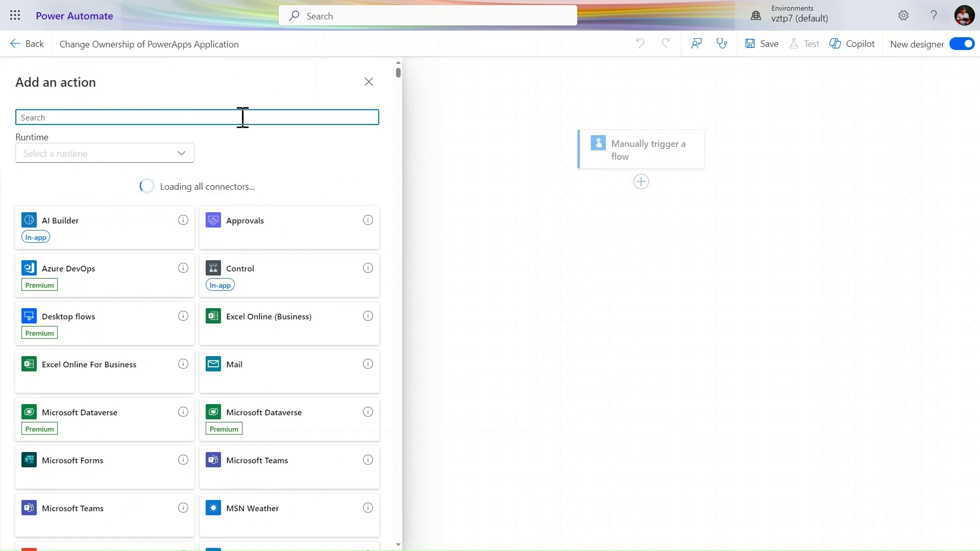
{"action": "type", "text": "pow"}
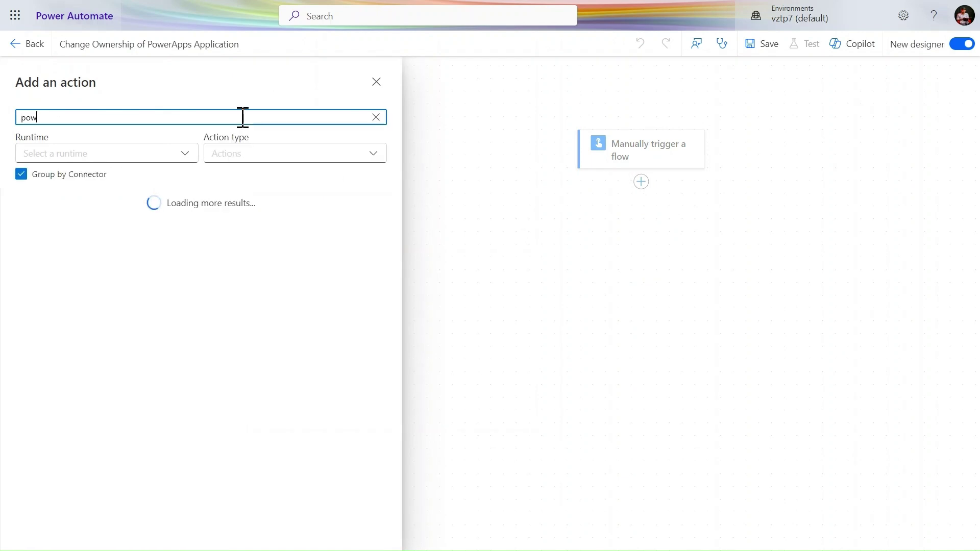
{"action": "type", "text": "er apps admin"}
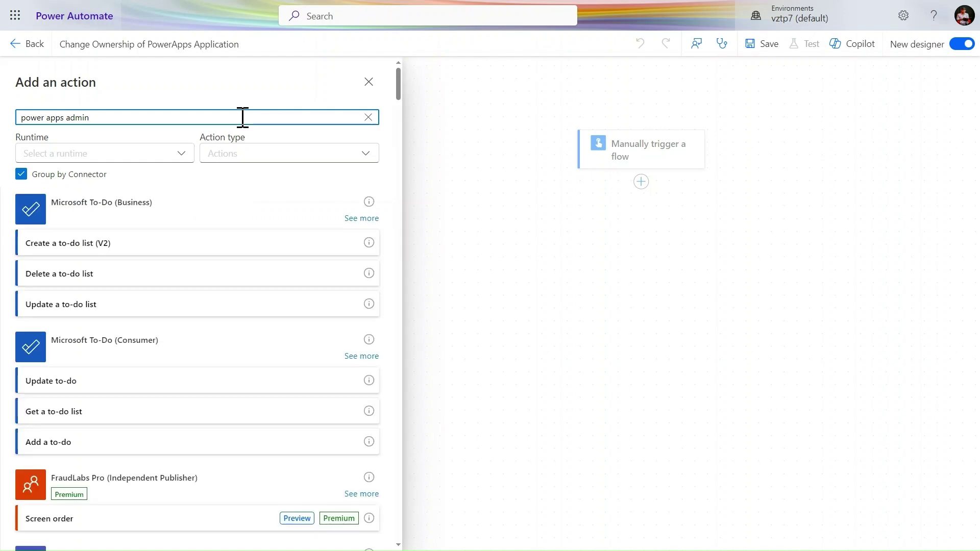
{"action": "scroll", "coordinate": [202, 328], "scroll_direction": "down", "scroll_amount": 10}
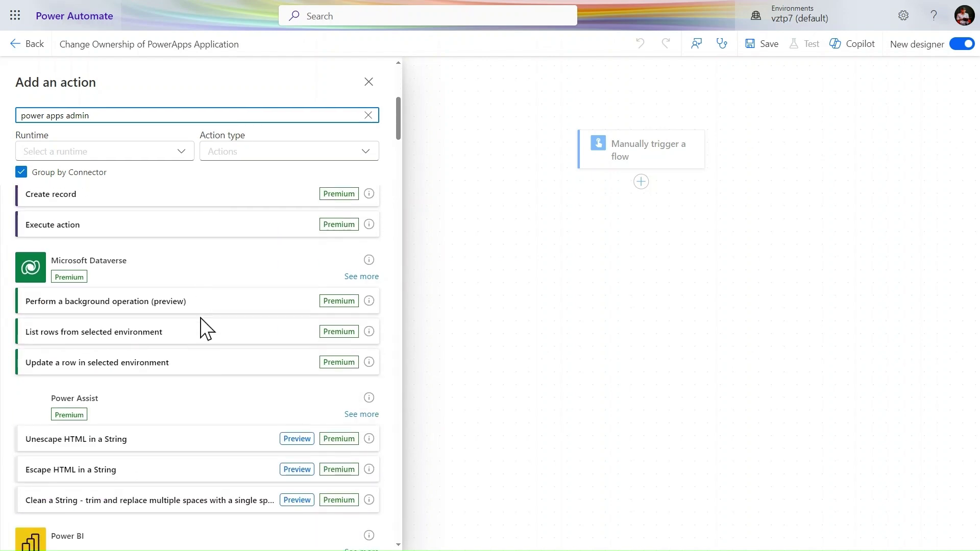
{"action": "scroll", "coordinate": [202, 329], "scroll_direction": "down", "scroll_amount": 15}
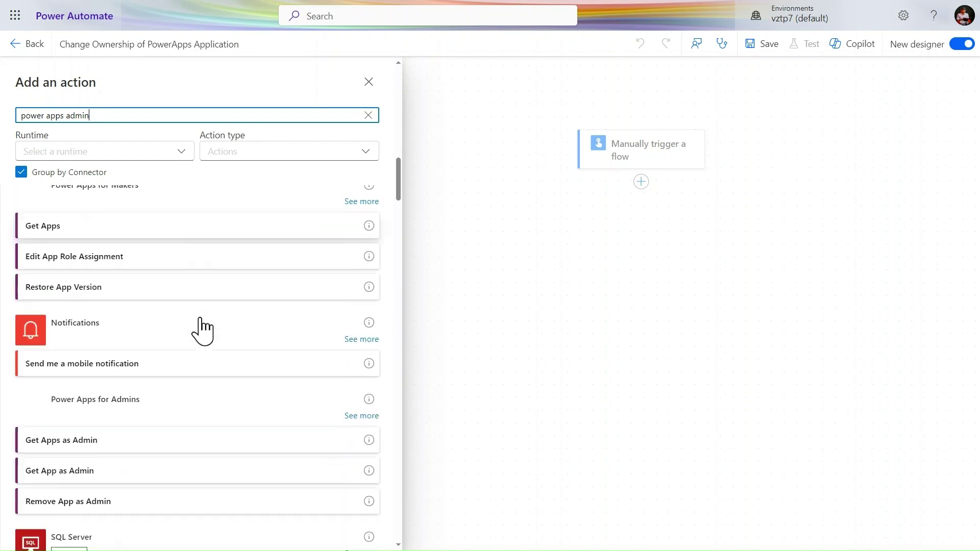
{"action": "scroll", "coordinate": [202, 330], "scroll_direction": "down", "scroll_amount": 10}
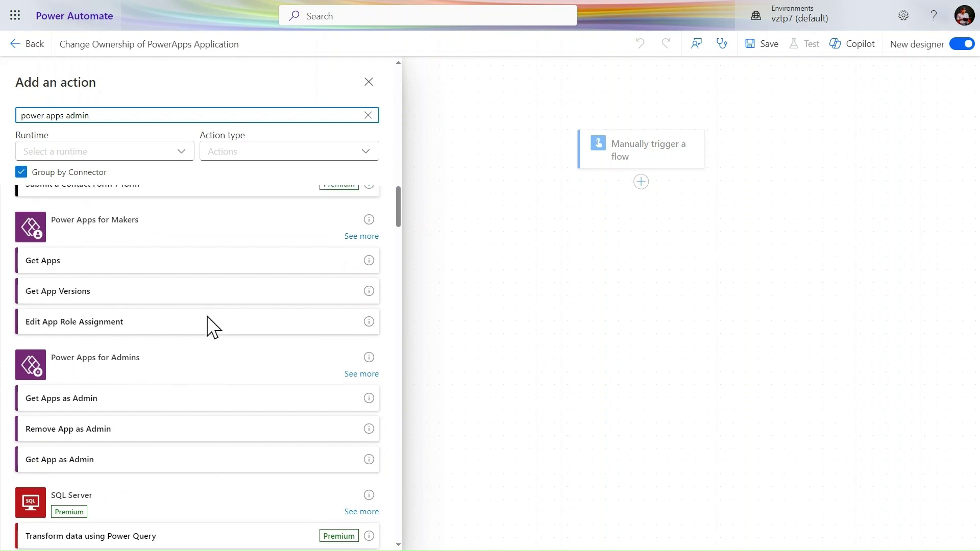
- Add the Set App Owner action from the Power Apps for Admins list
{"action": "left_click", "coordinate": [366, 374]}
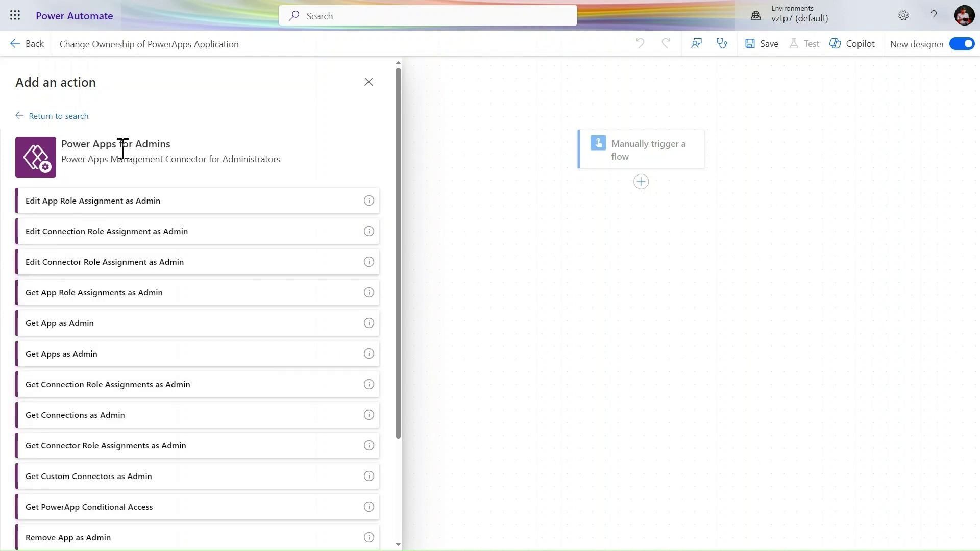
{"action": "scroll", "coordinate": [132, 325], "scroll_direction": "down", "scroll_amount": 3}
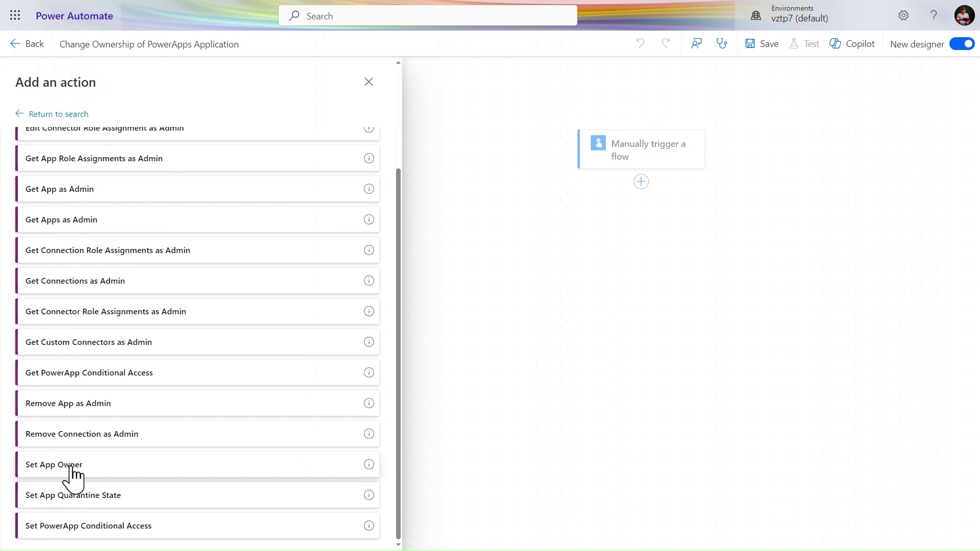
{"action": "left_click", "coordinate": [79, 472]}
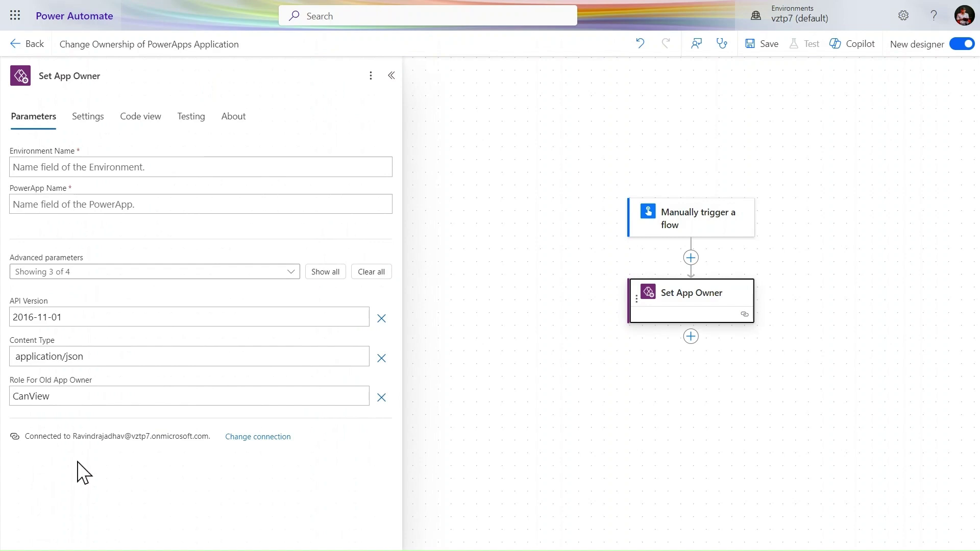
- Reveal all of Set App Owner's advanced parameters, including New PowerApp Owner
{"action": "left_click", "coordinate": [146, 169]}
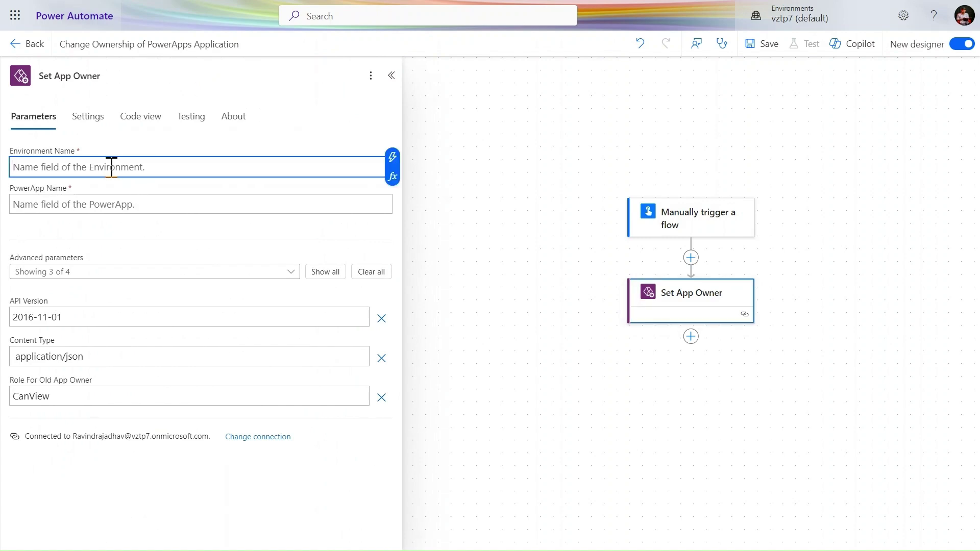
{"action": "double_click", "coordinate": [56, 148]}
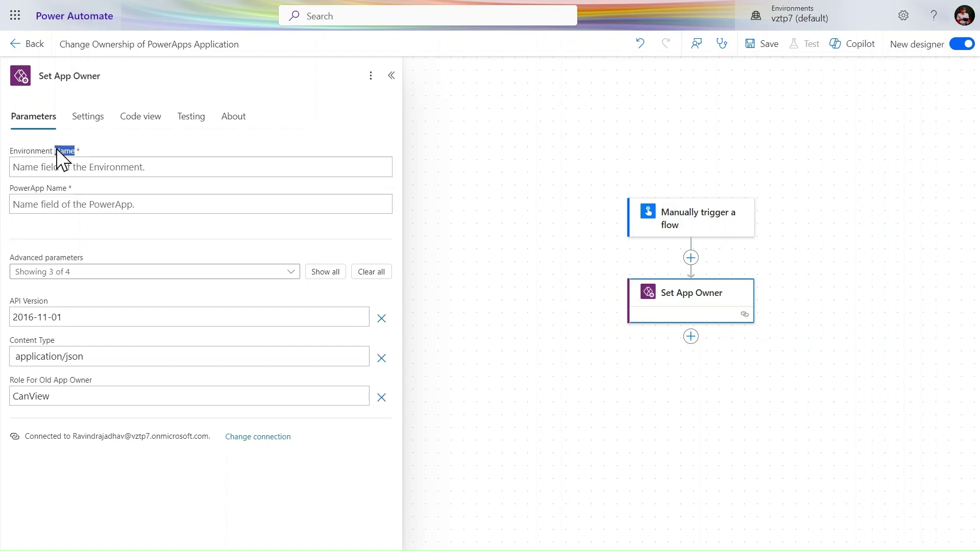
{"action": "triple_click", "coordinate": [56, 189]}
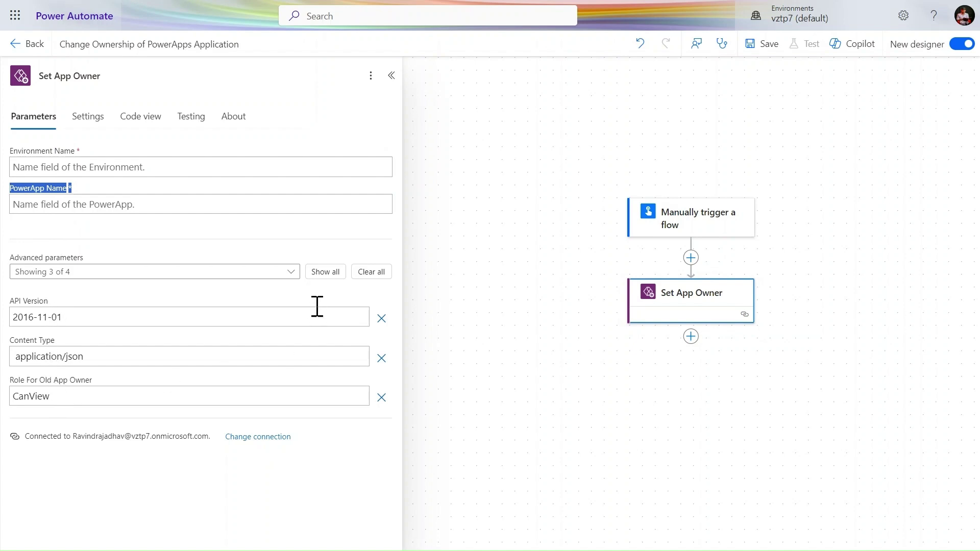
{"action": "left_click", "coordinate": [325, 273]}
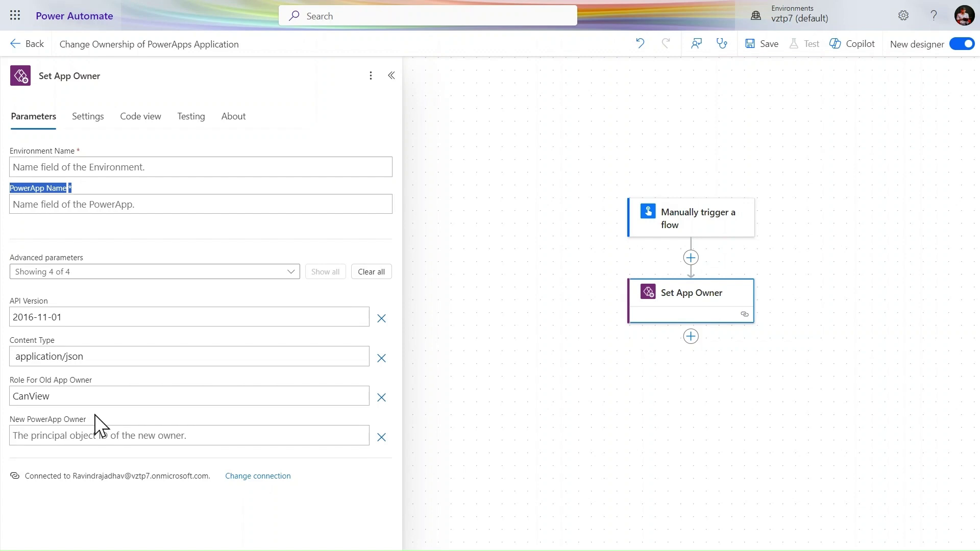
{"action": "mouse_move", "coordinate": [248, 1]}
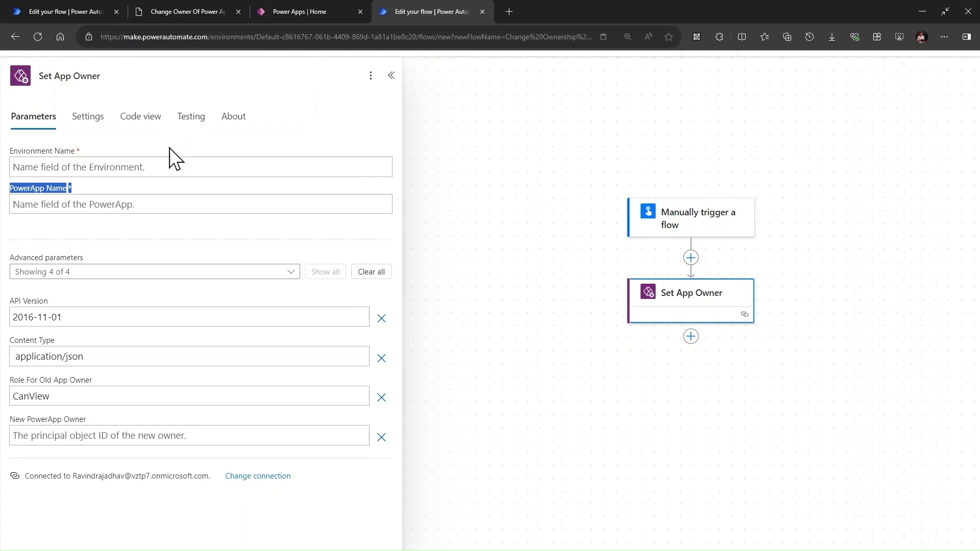
{"action": "left_click", "coordinate": [160, 167]}
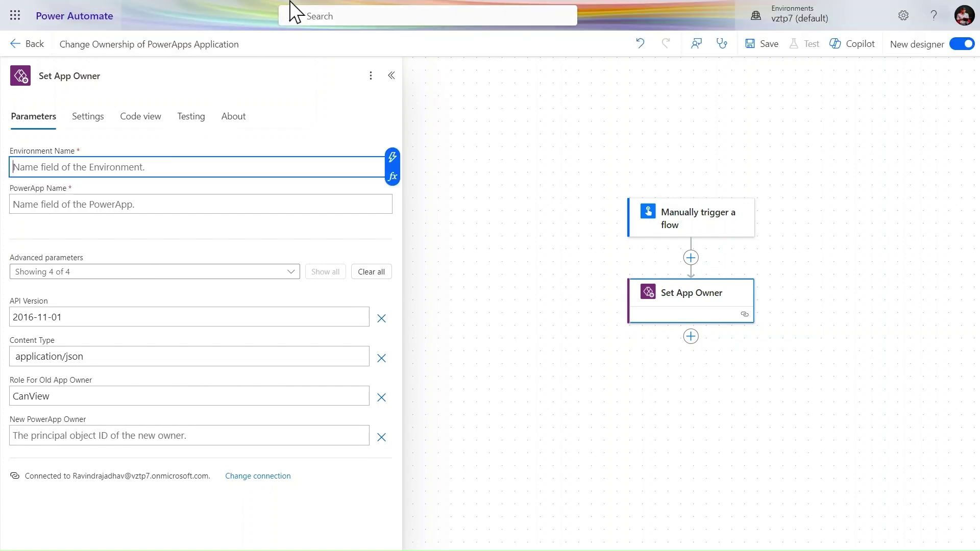
- Copy the Environment ID from Power Apps Developer resources and paste it into Environment Name
{"action": "left_click", "coordinate": [296, 12]}
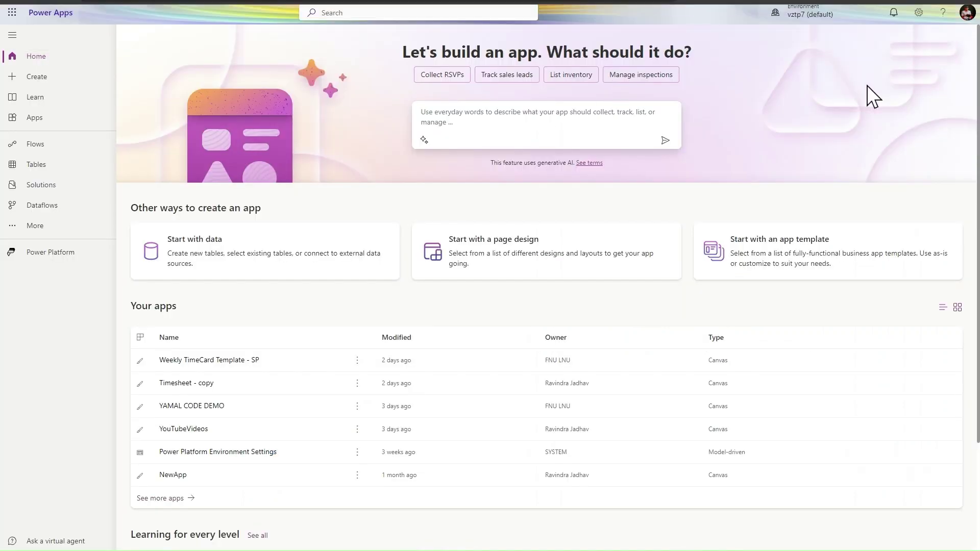
{"action": "left_click", "coordinate": [918, 14]}
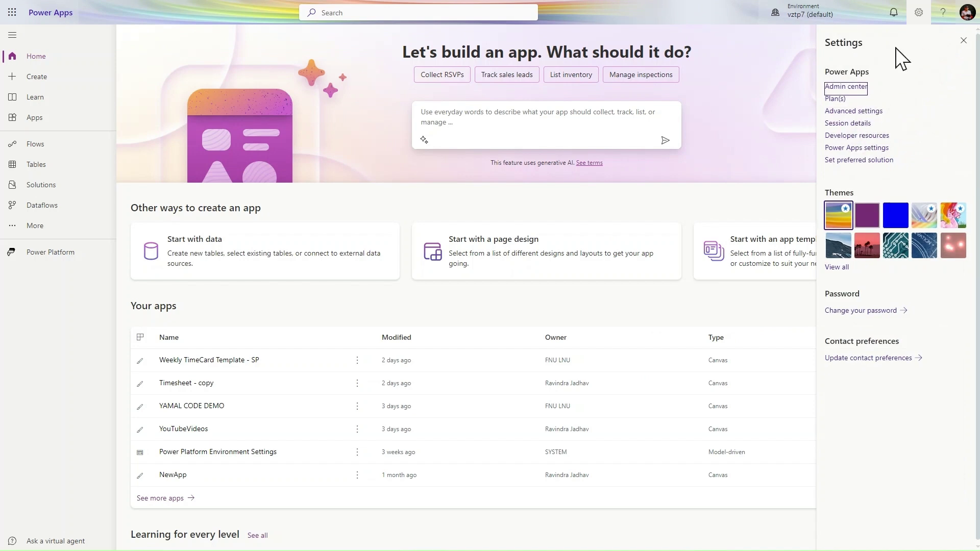
{"action": "left_click", "coordinate": [872, 140]}
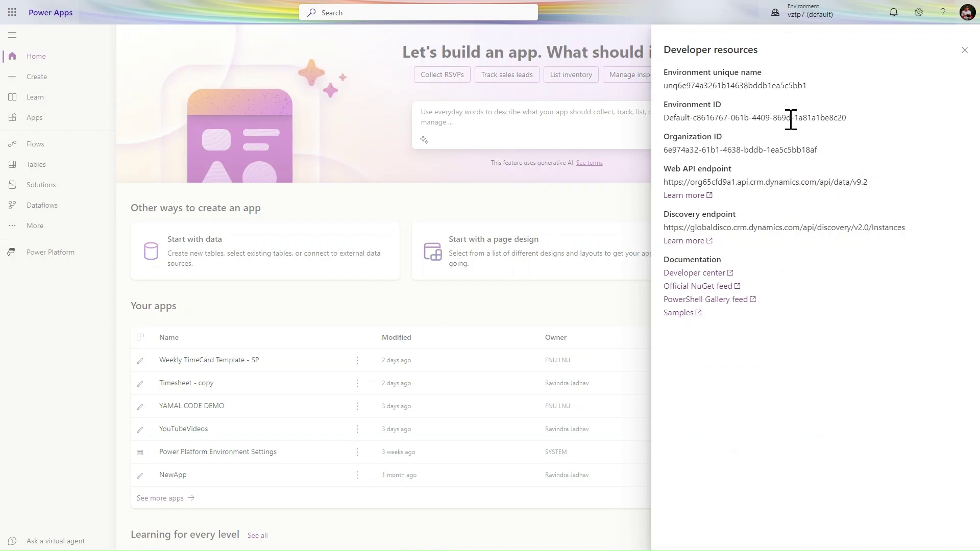
{"action": "triple_click", "coordinate": [791, 118]}
{"action": "key", "text": "ctrl+c"}
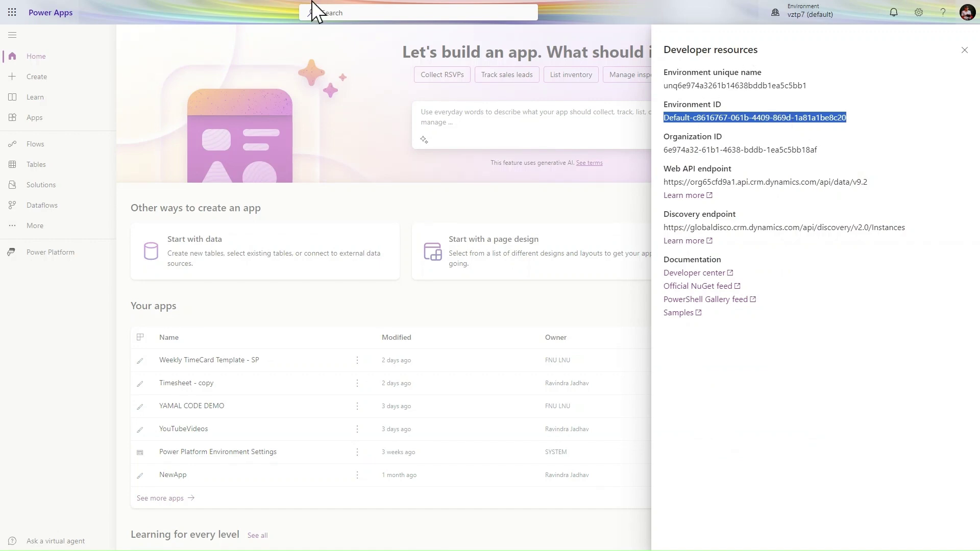
{"action": "mouse_move", "coordinate": [314, 3]}
{"action": "left_click", "coordinate": [417, 2]}
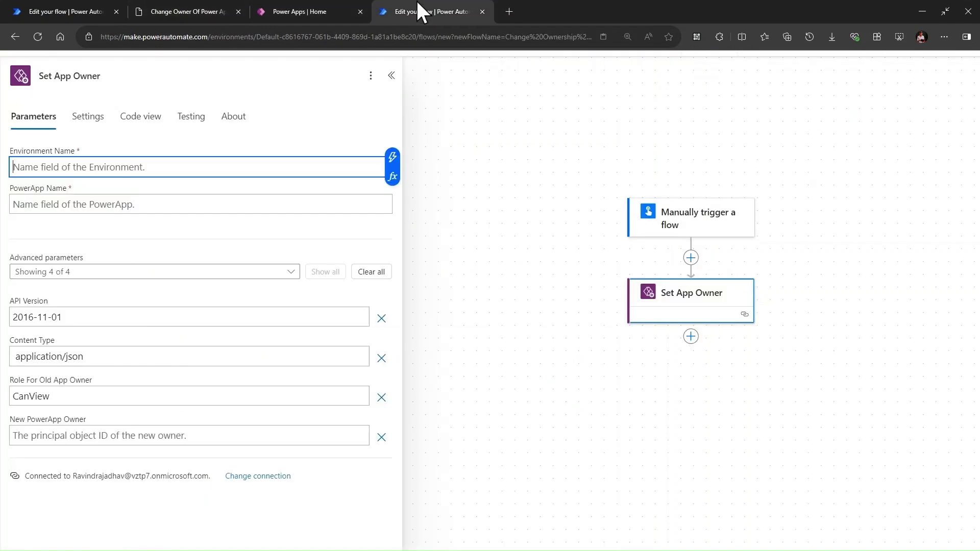
{"action": "key", "text": "ctrl+v"}
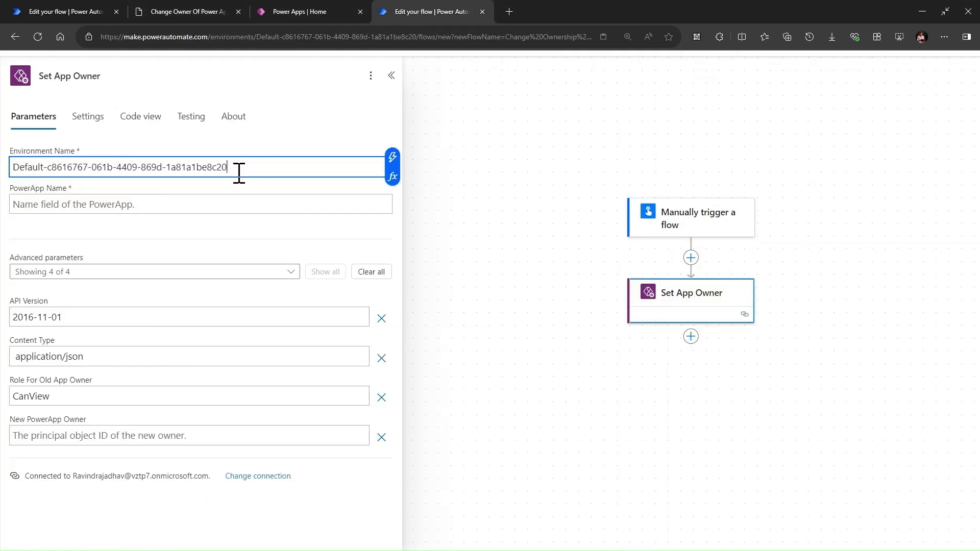
{"action": "left_click", "coordinate": [204, 207]}
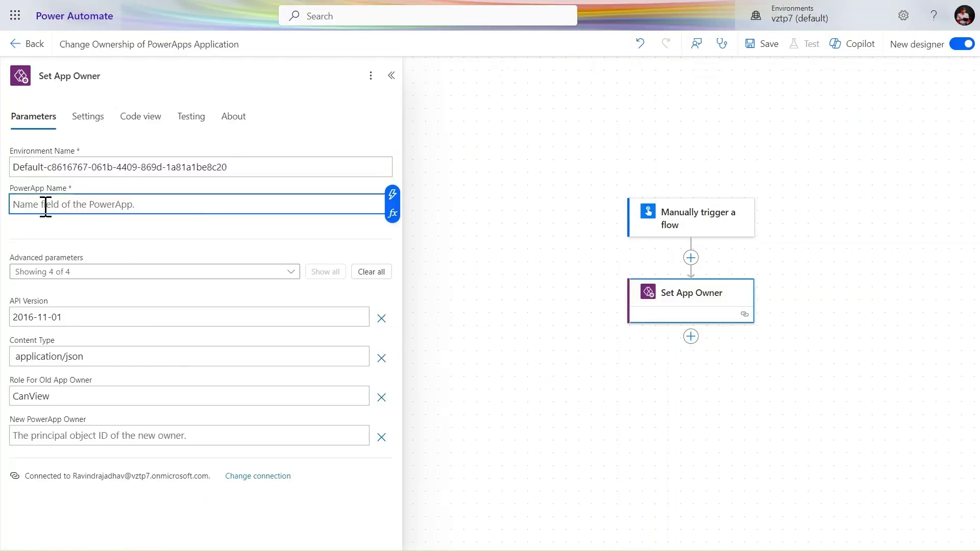
- Copy the App ID from the Weekly TimeCard Template - SP details page, then return to the flow
{"action": "left_click", "coordinate": [312, 15]}
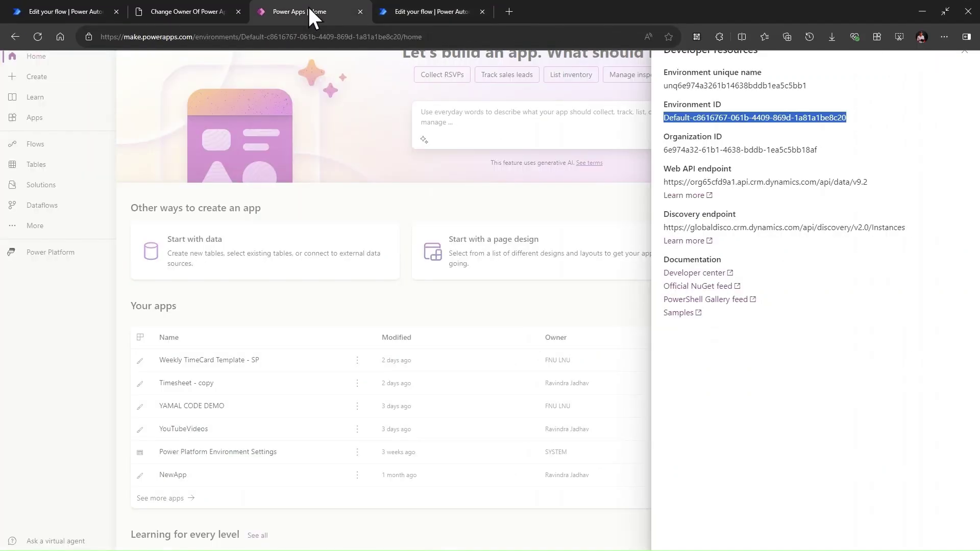
{"action": "left_click", "coordinate": [466, 334]}
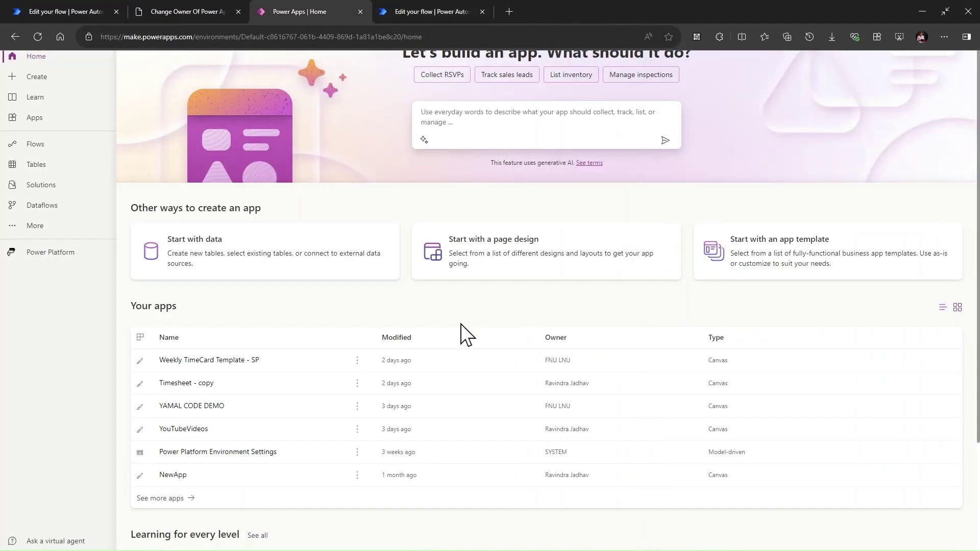
{"action": "left_click", "coordinate": [358, 361]}
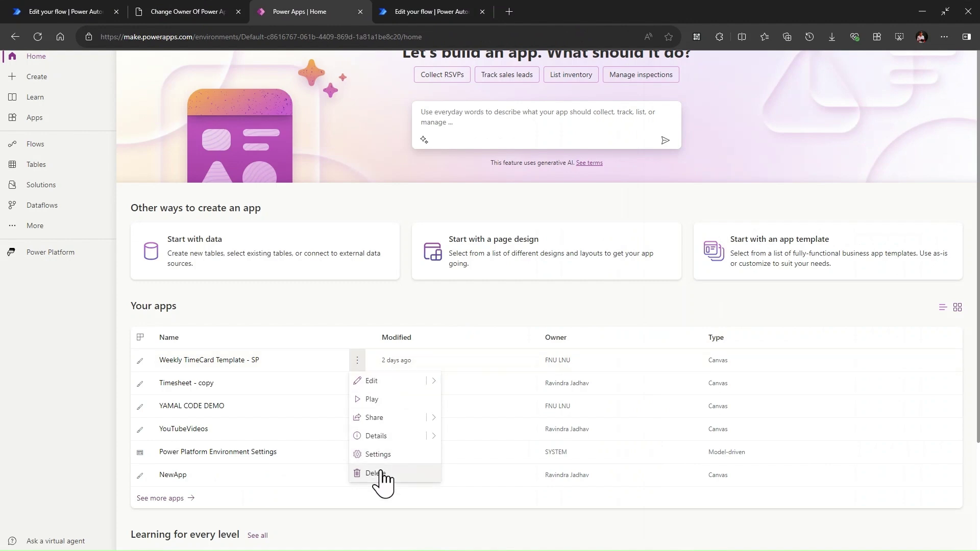
{"action": "left_click", "coordinate": [378, 437]}
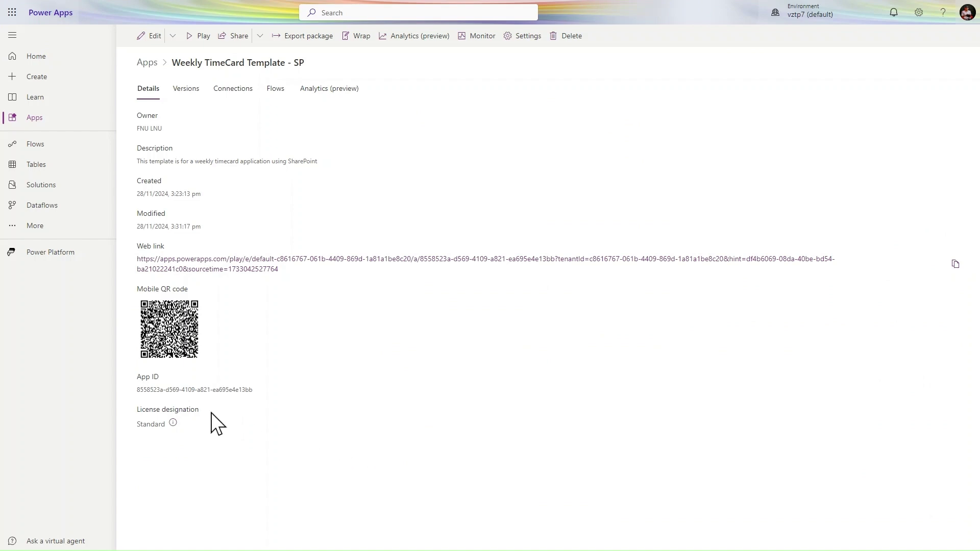
{"action": "triple_click", "coordinate": [206, 389]}
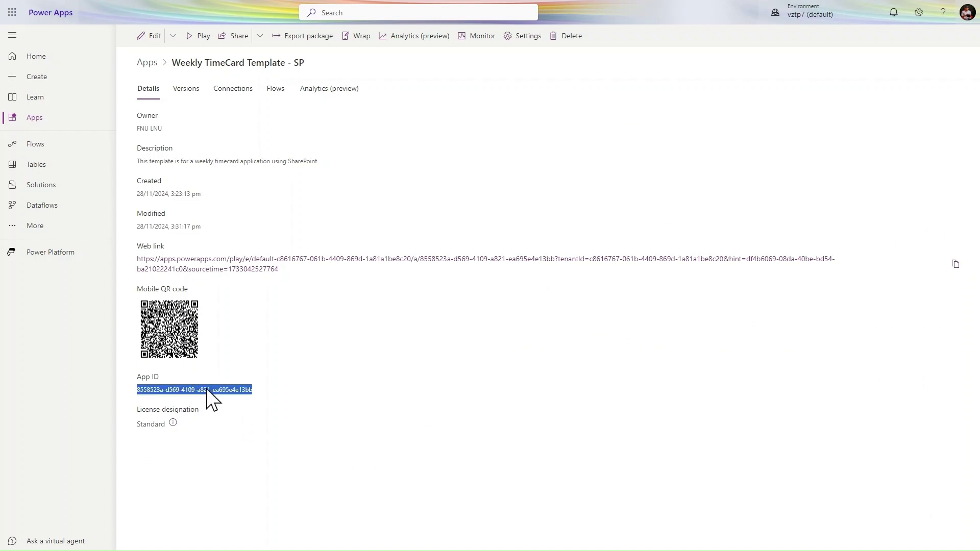
{"action": "mouse_move", "coordinate": [275, 2]}
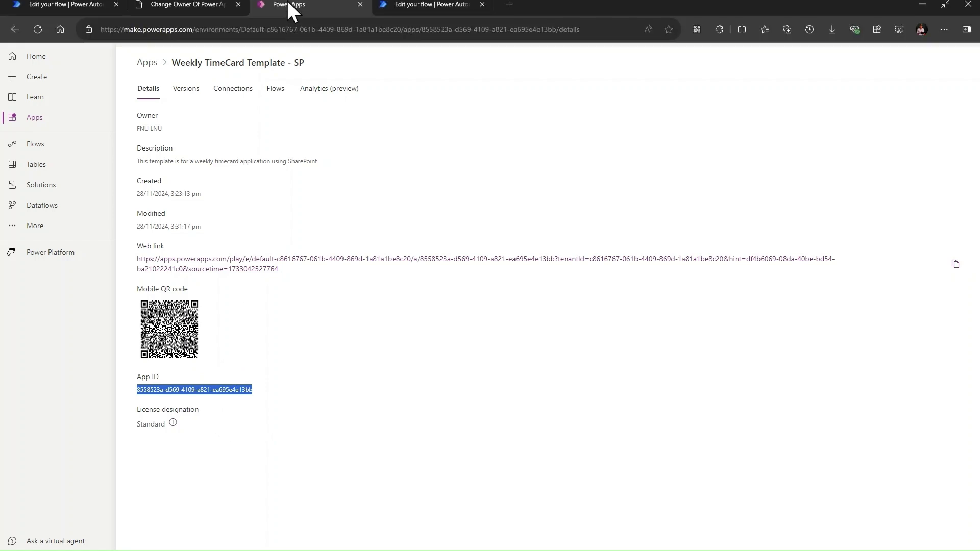
{"action": "left_click", "coordinate": [427, 5]}
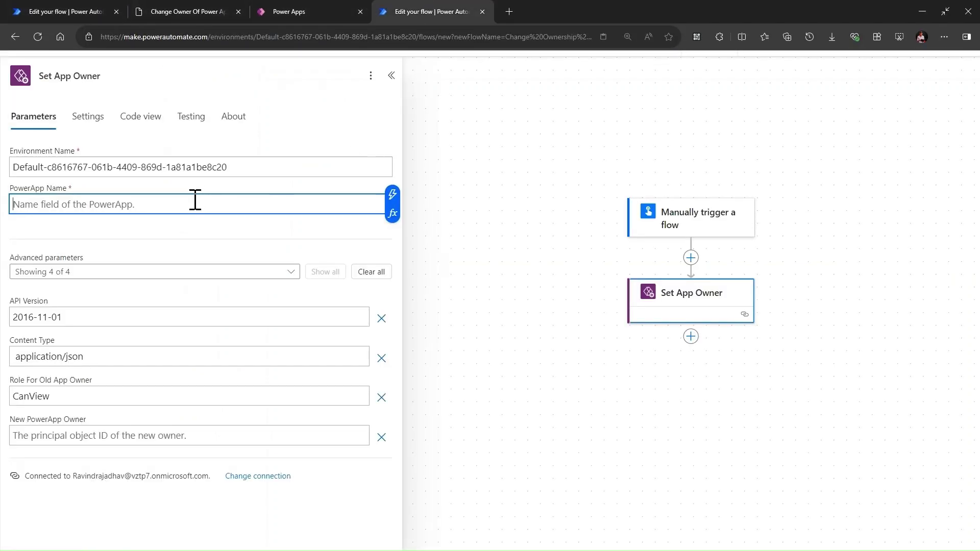
- Paste the copied App ID into PowerApp Name, then move to the New PowerApp Owner field
{"action": "type", "text": "8f58523a-d569-4109-a821-ea695e4e13bb"}
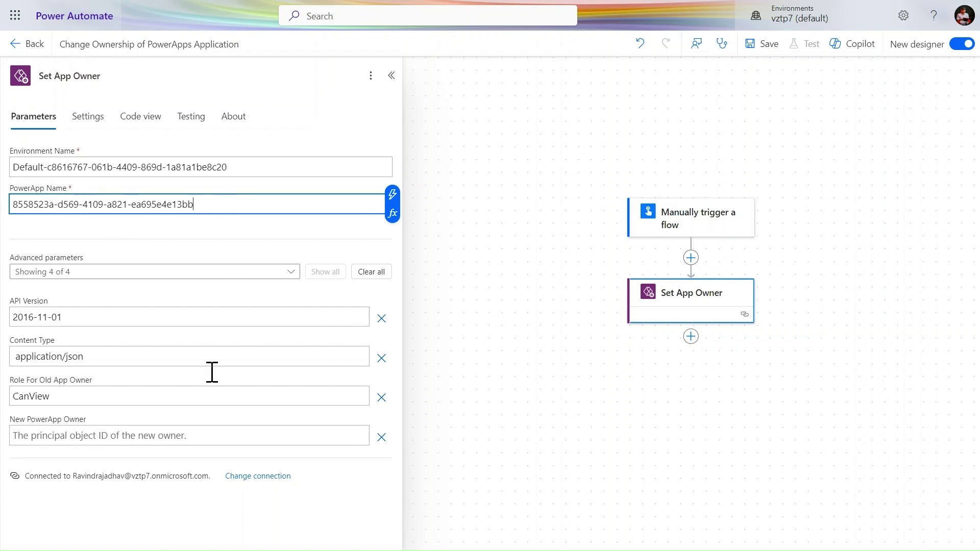
{"action": "left_click", "coordinate": [101, 434]}
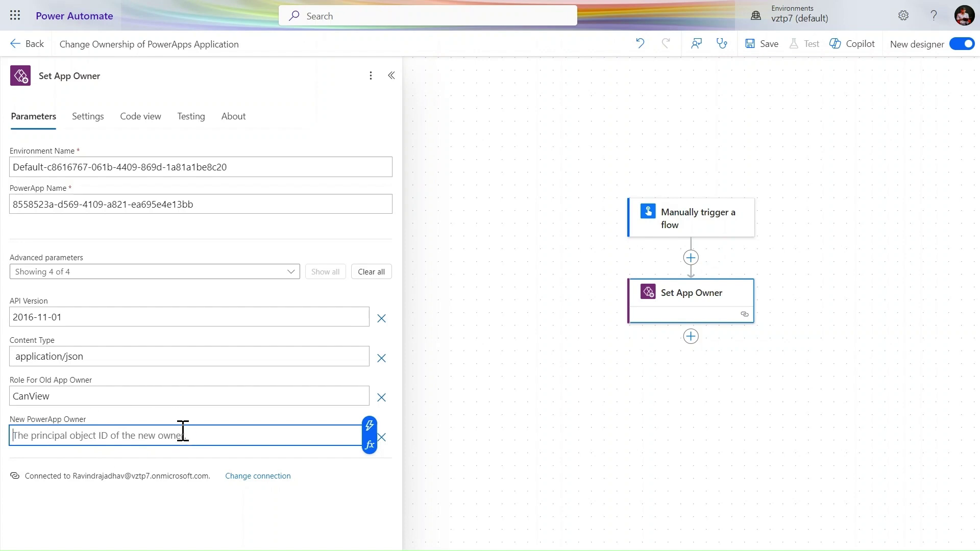
{"action": "mouse_move", "coordinate": [184, 1]}
- Search 'v2' and add Office 365 Users' Get user profile (V2) before Set App Owner
{"action": "left_click", "coordinate": [690, 258]}
{"action": "left_click", "coordinate": [735, 248]}
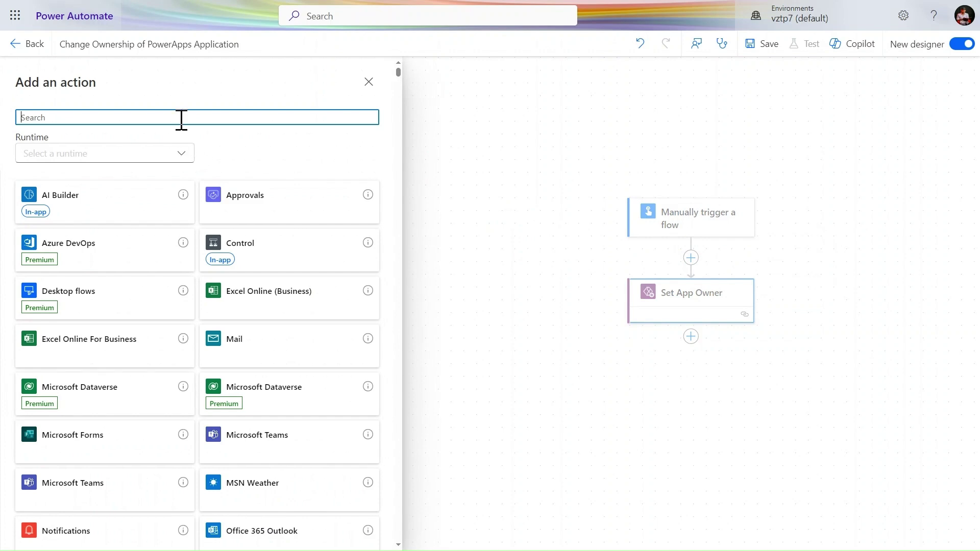
{"action": "type", "text": "v2"}
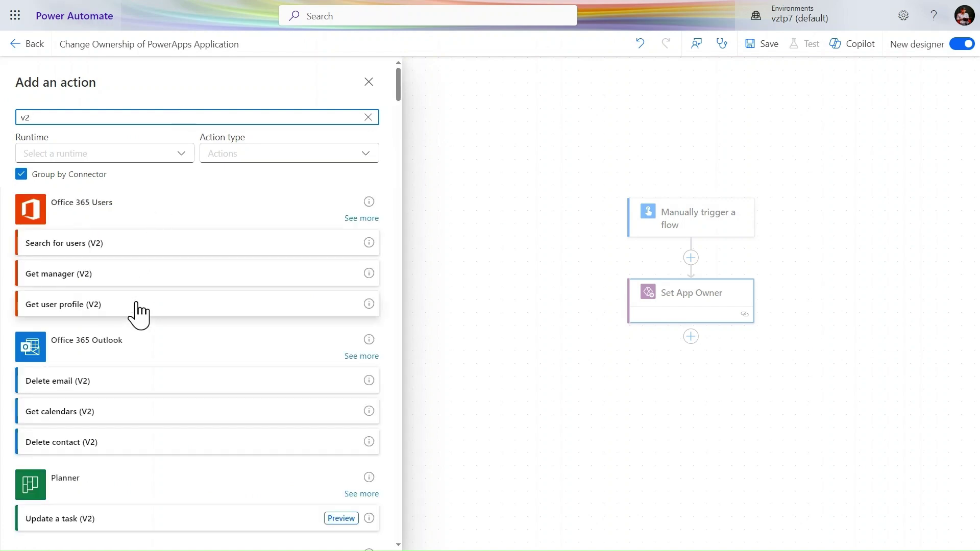
{"action": "left_click", "coordinate": [362, 219]}
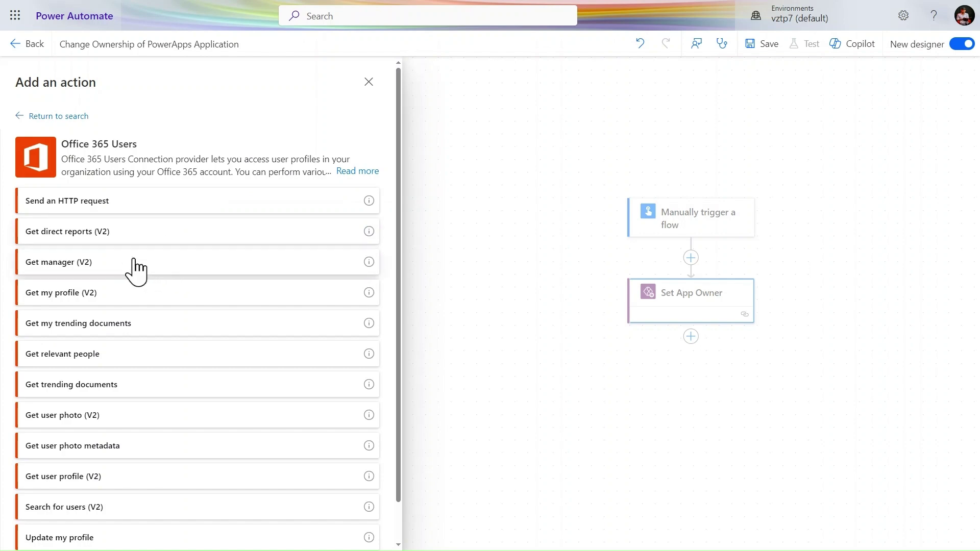
{"action": "scroll", "coordinate": [134, 307], "scroll_direction": "down", "scroll_amount": 1}
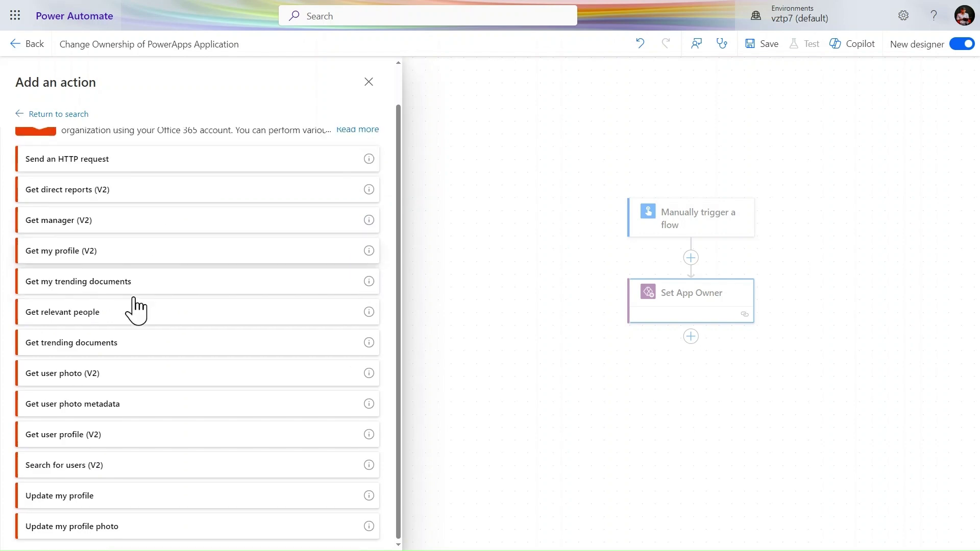
{"action": "left_click", "coordinate": [97, 435]}
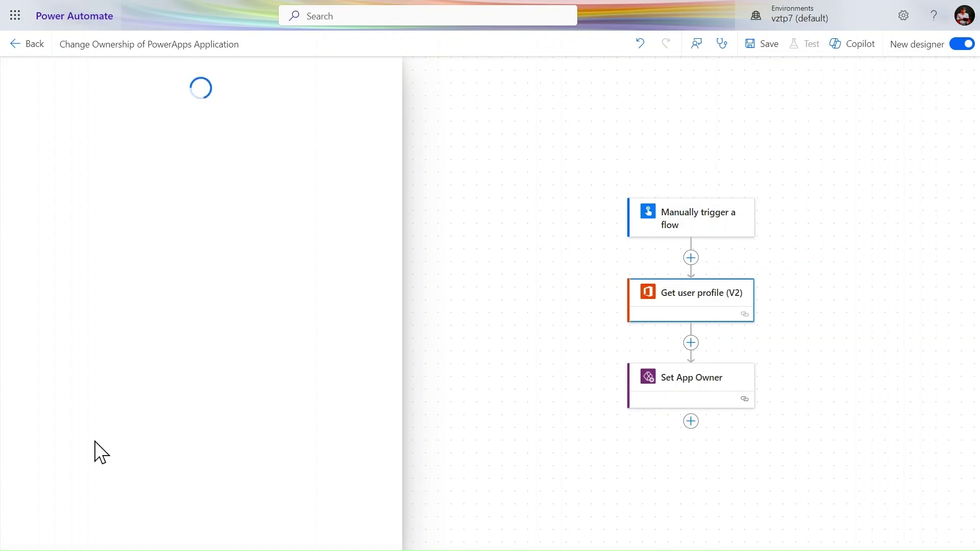
- Paste the new owner's UPN into the User (UPN) field of Get user profile (V2)
{"action": "left_click", "coordinate": [631, 282]}
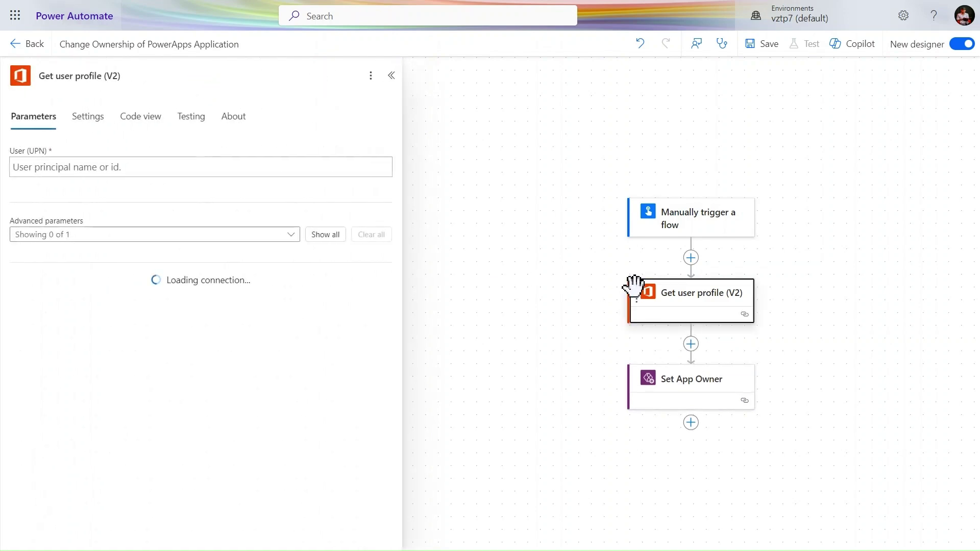
{"action": "left_click", "coordinate": [177, 171]}
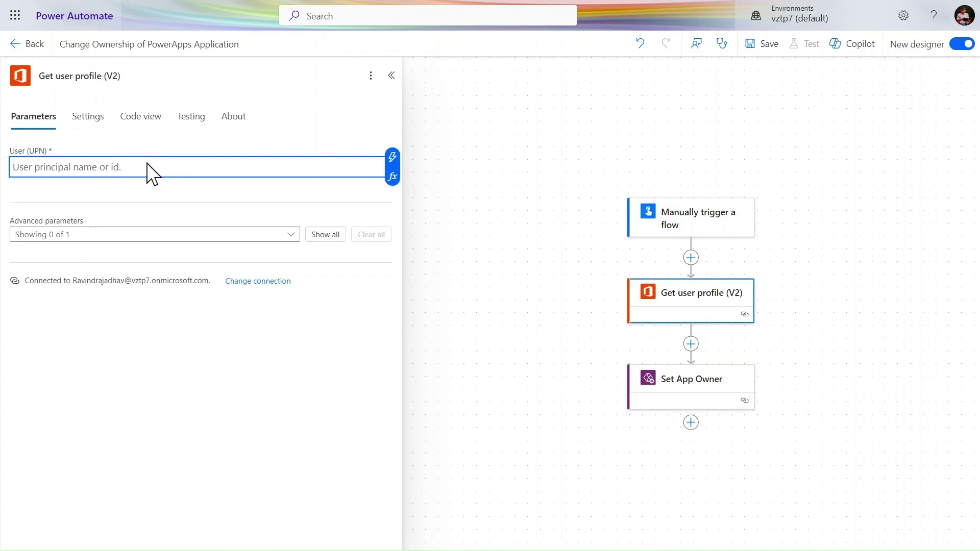
{"action": "key", "text": "ctrl+v"}
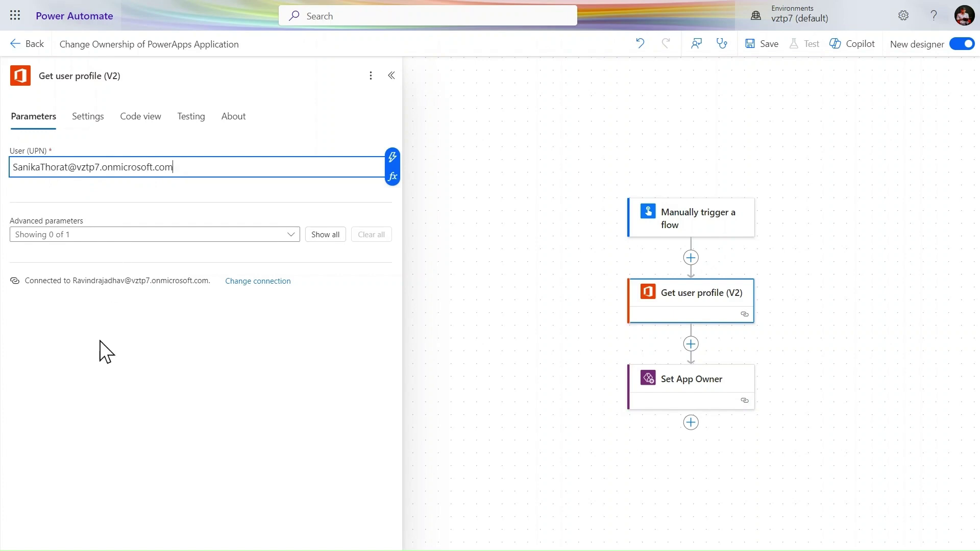
{"action": "left_click", "coordinate": [262, 140]}
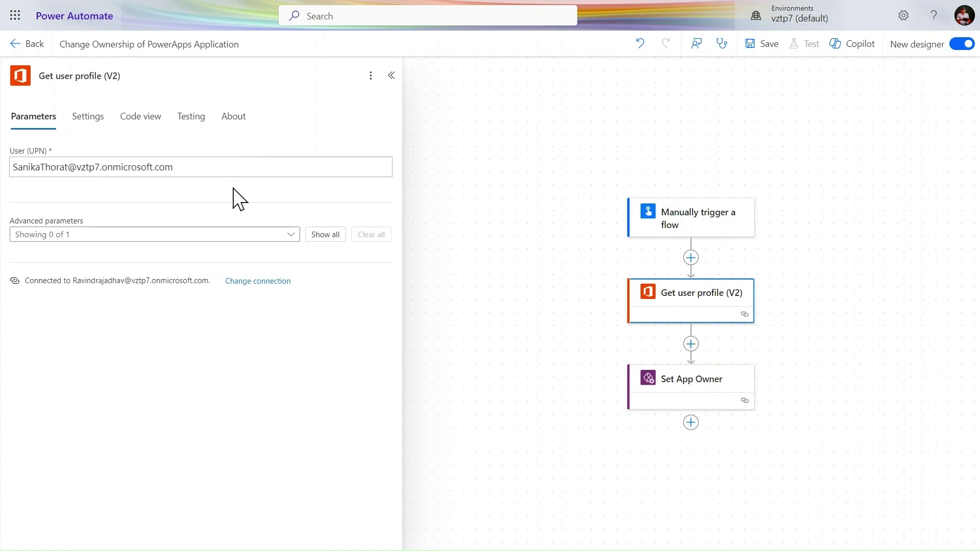
- Check the App ID in Power Apps, then show the profile action's Select Fields advanced parameter
{"action": "left_click", "coordinate": [334, 11]}
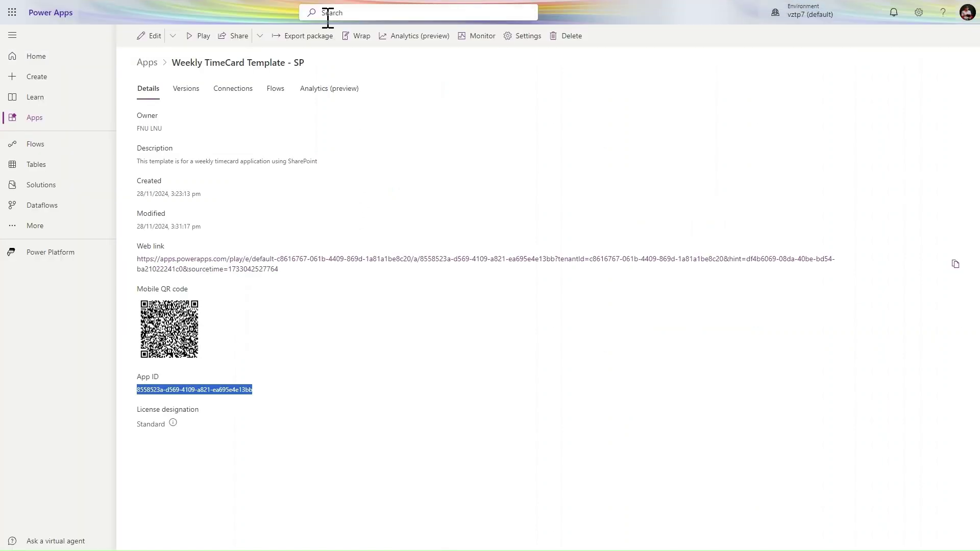
{"action": "mouse_move", "coordinate": [238, 1]}
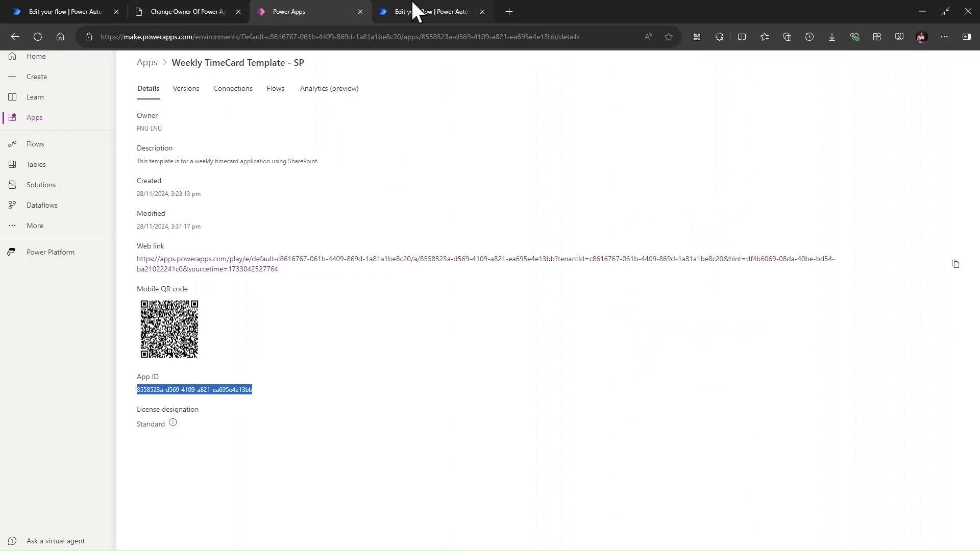
{"action": "left_click", "coordinate": [381, 4]}
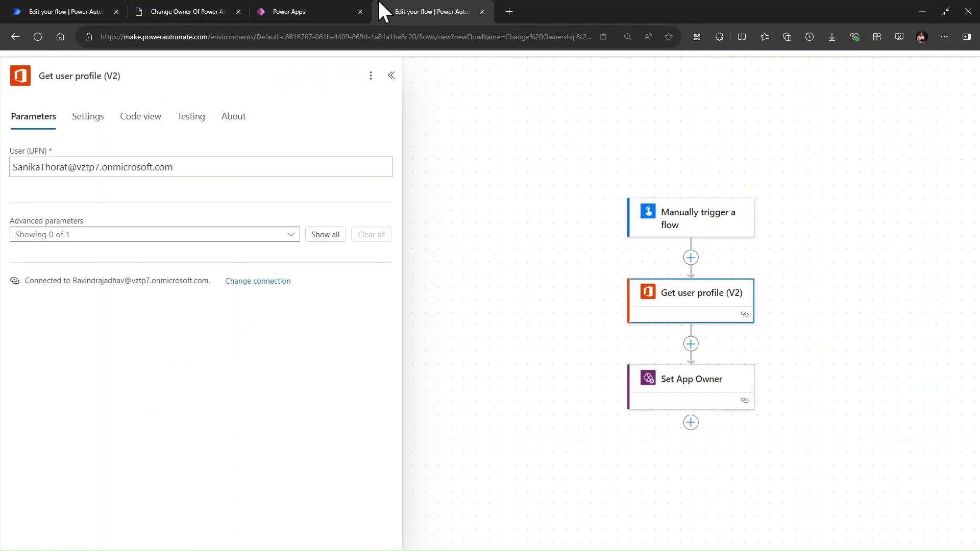
{"action": "left_click", "coordinate": [325, 234]}
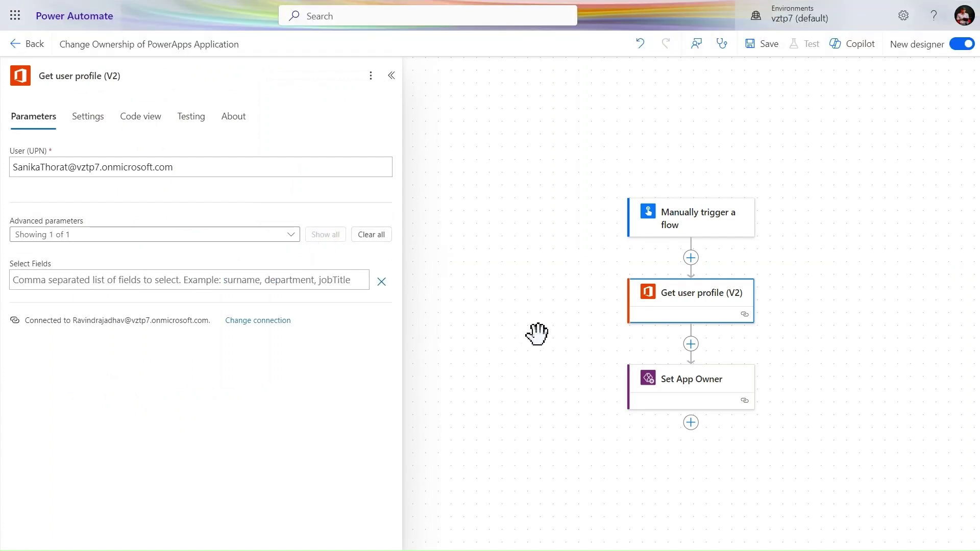
- Insert Get user profile (V2)'s Id as Set App Owner's New PowerApp Owner value
{"action": "left_click", "coordinate": [700, 389]}
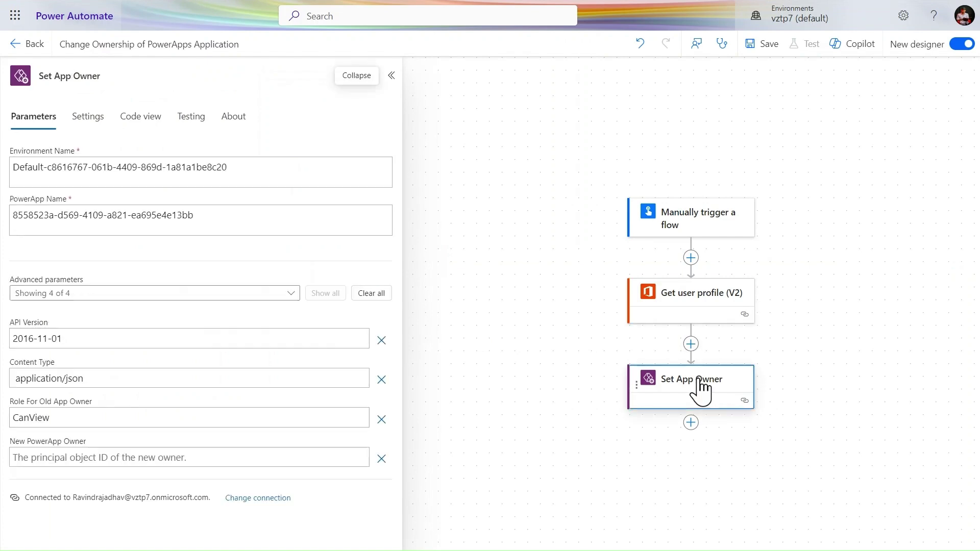
{"action": "left_click", "coordinate": [221, 458]}
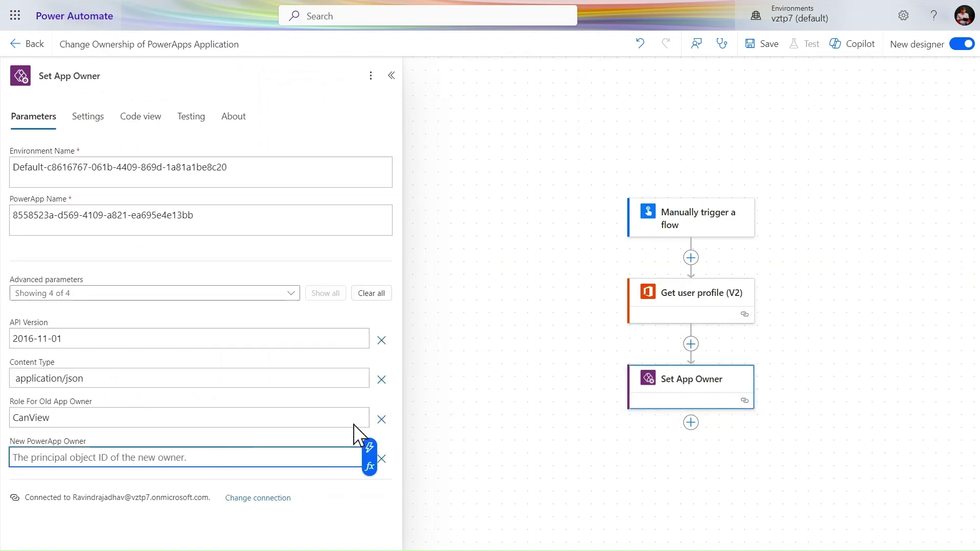
{"action": "left_click", "coordinate": [369, 448]}
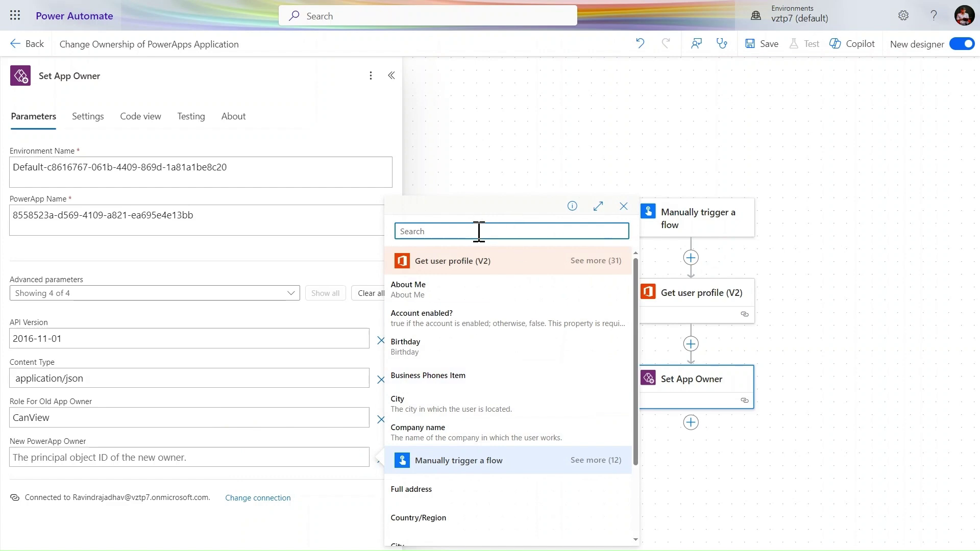
{"action": "type", "text": "id"}
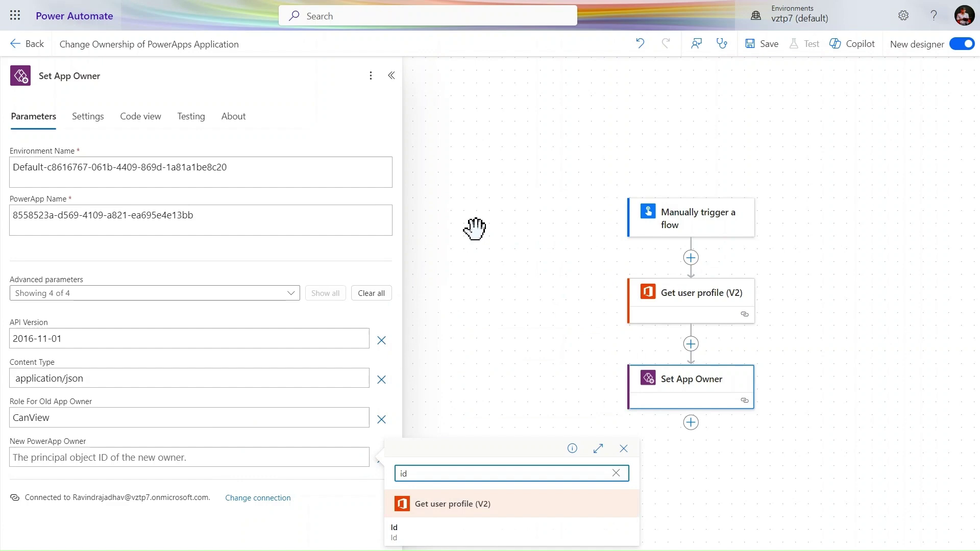
{"action": "scroll", "coordinate": [475, 228], "scroll_direction": "down", "scroll_amount": 1}
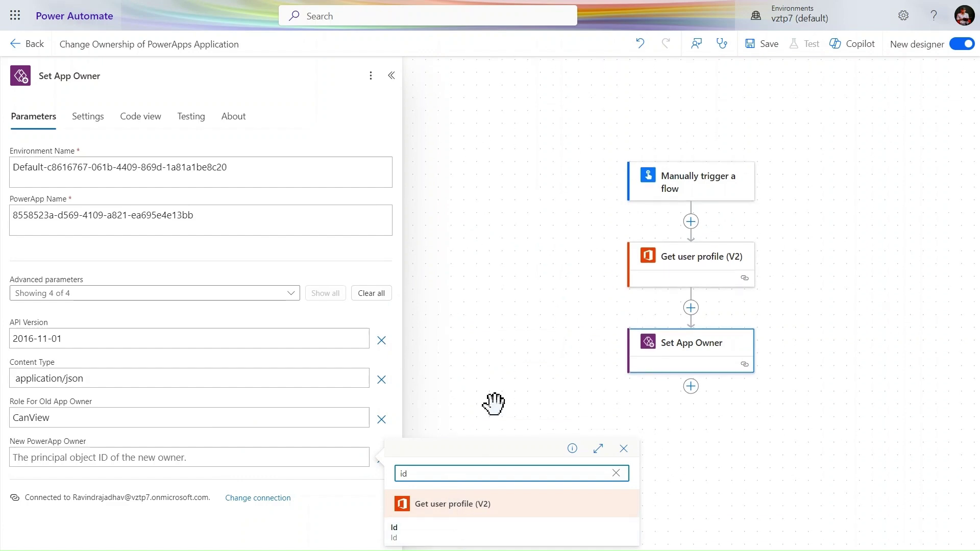
{"action": "left_click", "coordinate": [445, 531]}
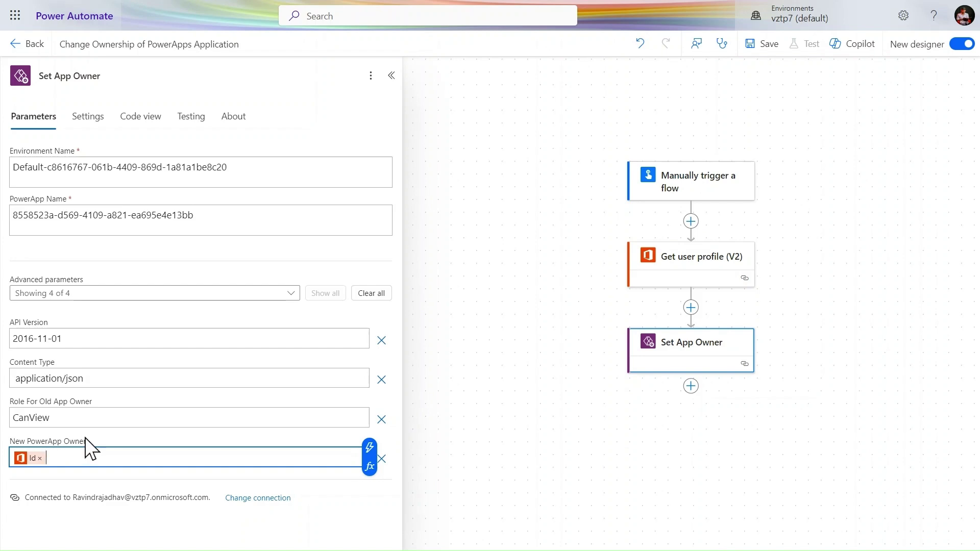
- Review the PowerApp Name and Environment Name values, then save the flow
{"action": "left_click", "coordinate": [652, 431]}
{"action": "left_click", "coordinate": [195, 228]}
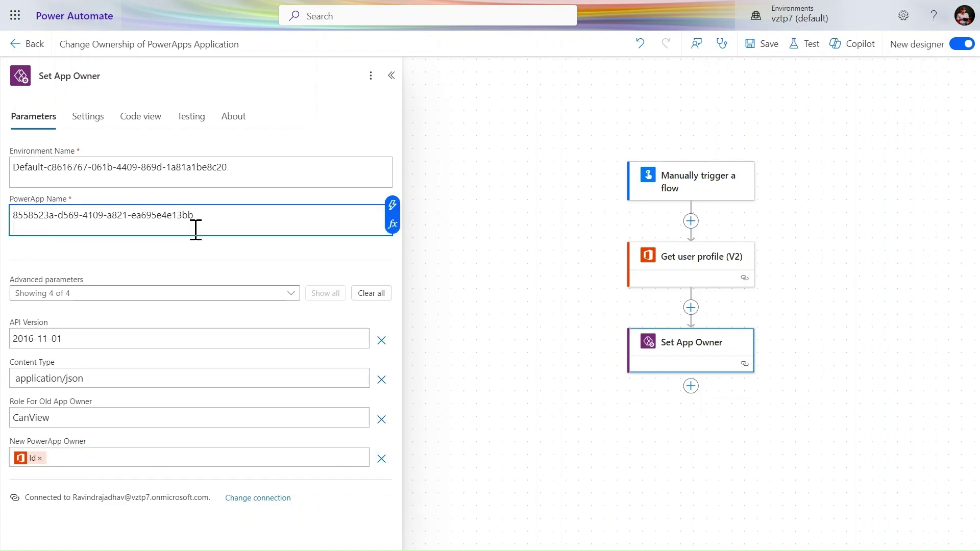
{"action": "left_click", "coordinate": [94, 181]}
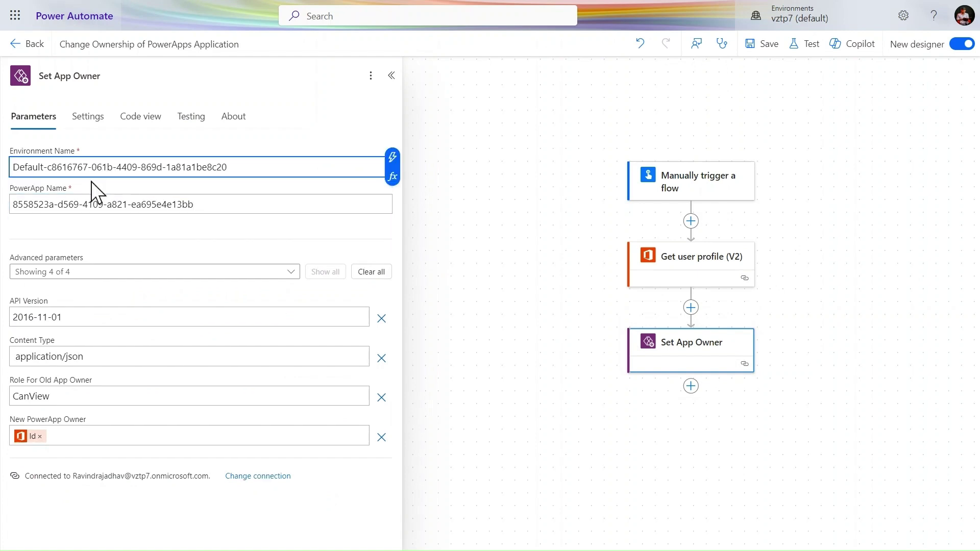
{"action": "left_click", "coordinate": [764, 51]}
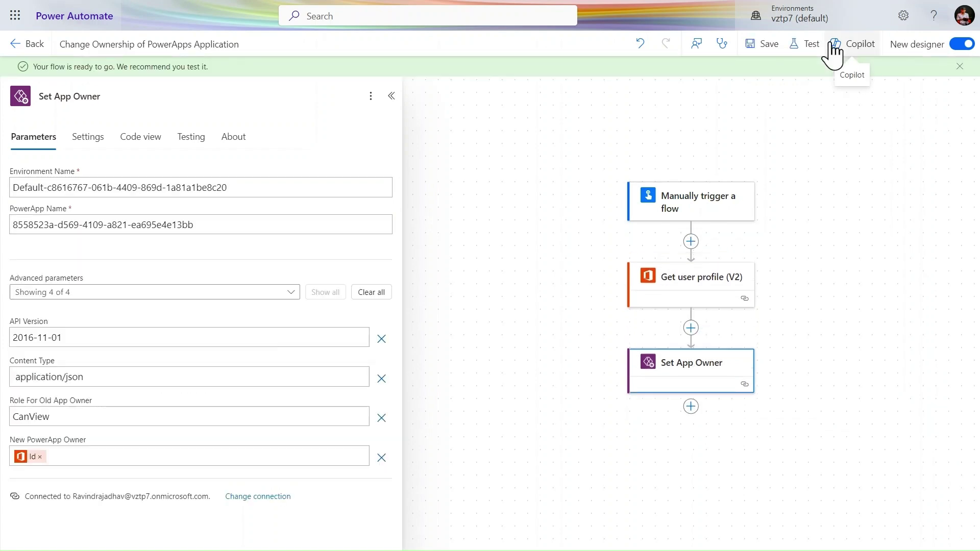
- Start a manual test and run the flow from the Run flow panel
{"action": "left_click", "coordinate": [804, 46]}
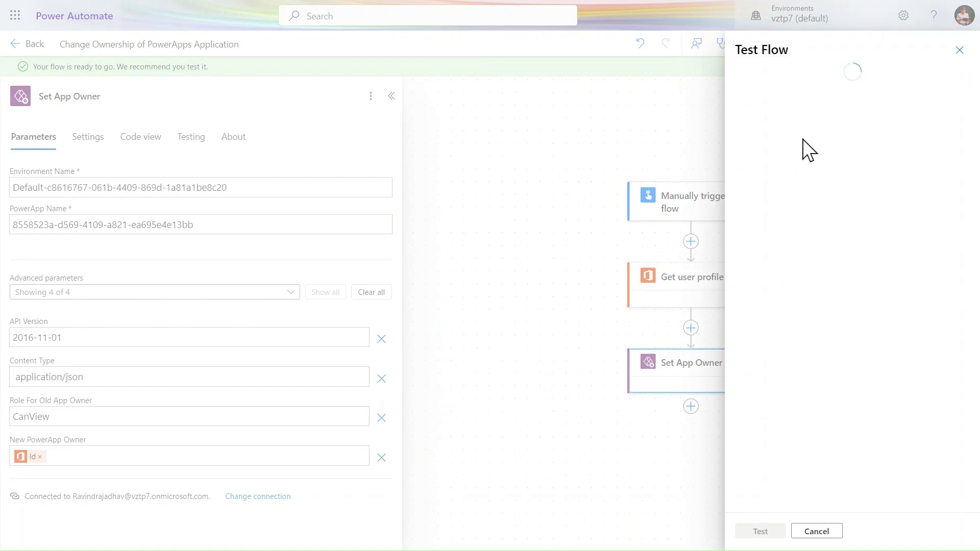
{"action": "left_click", "coordinate": [762, 82]}
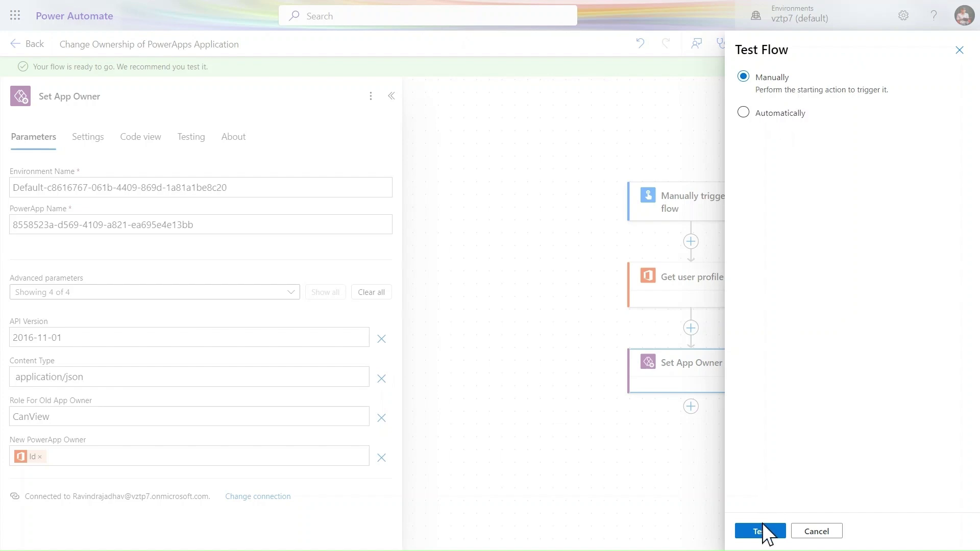
{"action": "left_click", "coordinate": [763, 531]}
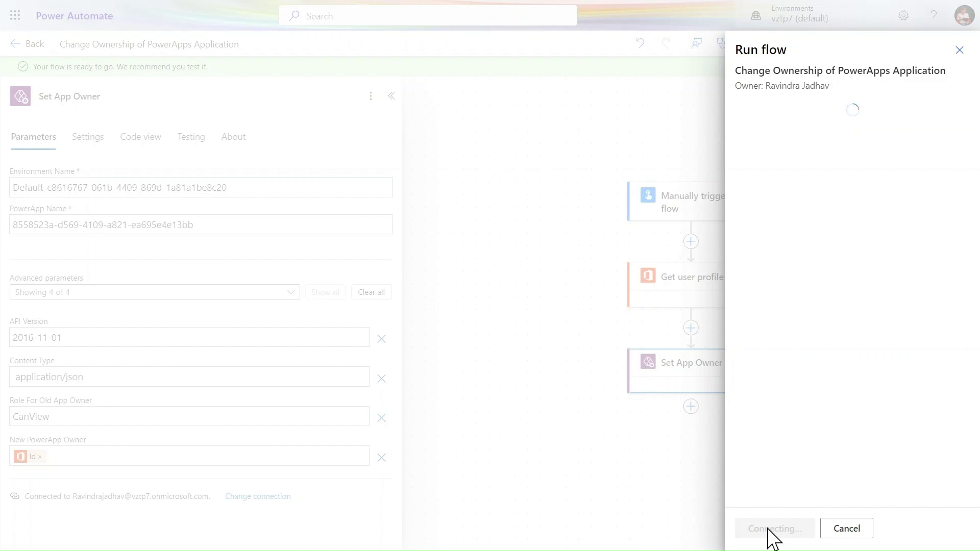
{"action": "left_click", "coordinate": [770, 531]}
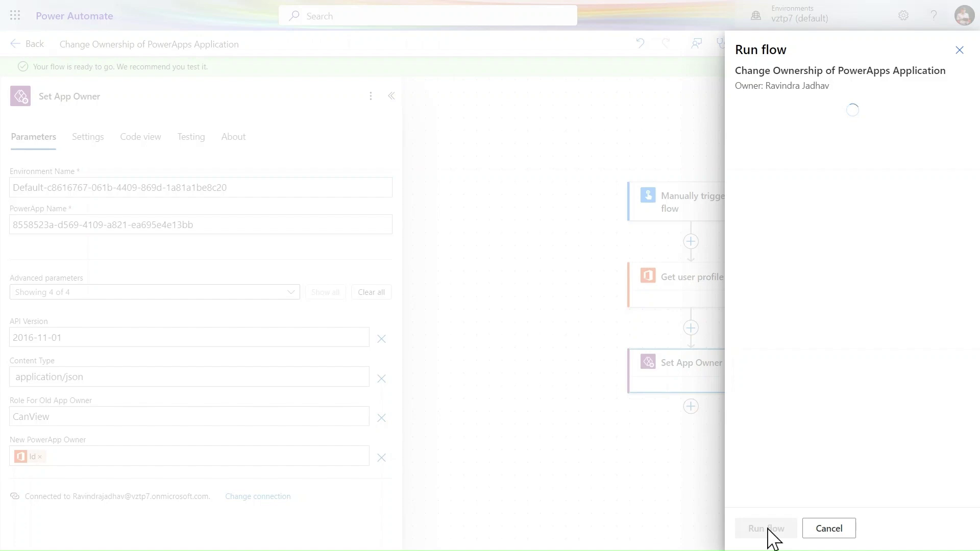
- Close the run confirmation and scroll to Set App Owner's outputs showing statusCode 401
{"action": "left_click", "coordinate": [764, 528]}
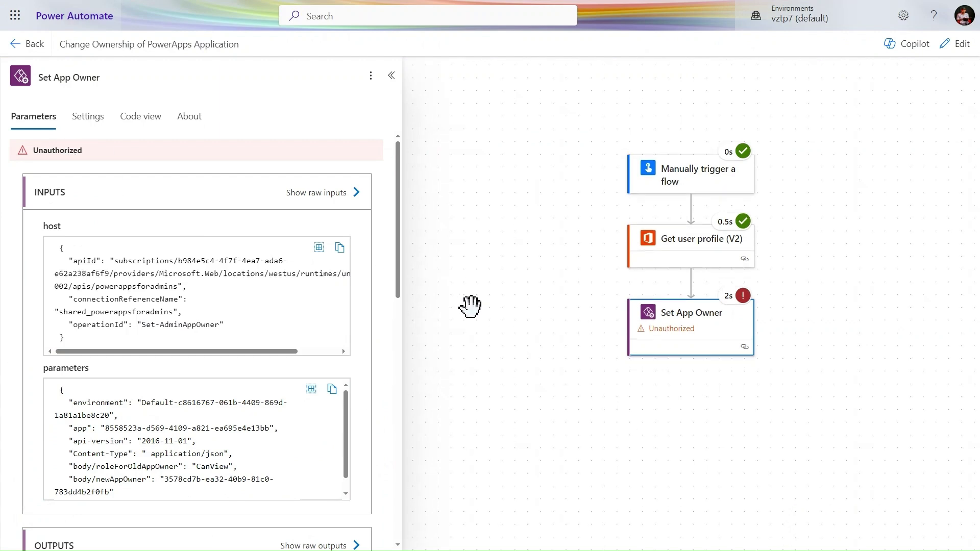
{"action": "scroll", "coordinate": [254, 323], "scroll_direction": "down", "scroll_amount": 2}
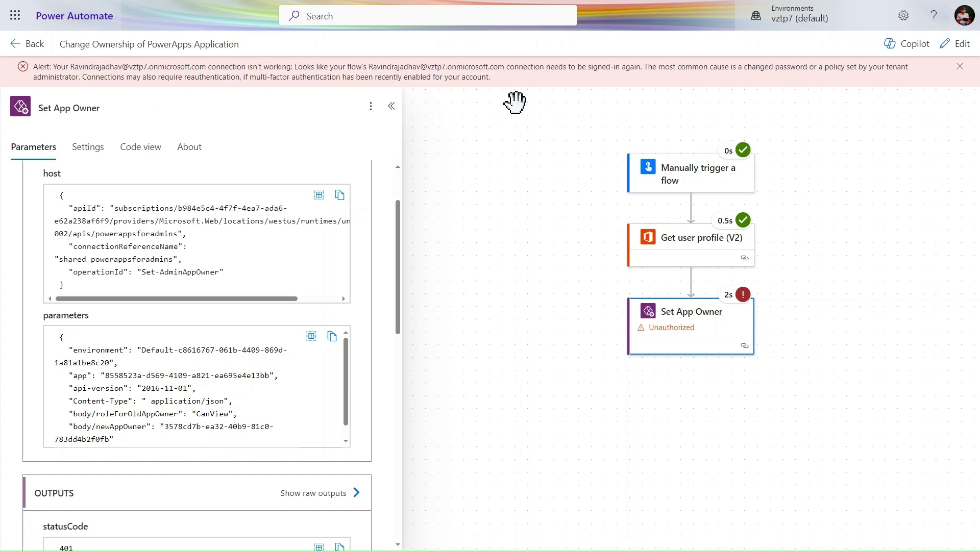
- Dismiss the connection alert and create a new Power Apps for Admins connection for Set App Owner
{"action": "left_click", "coordinate": [960, 66]}
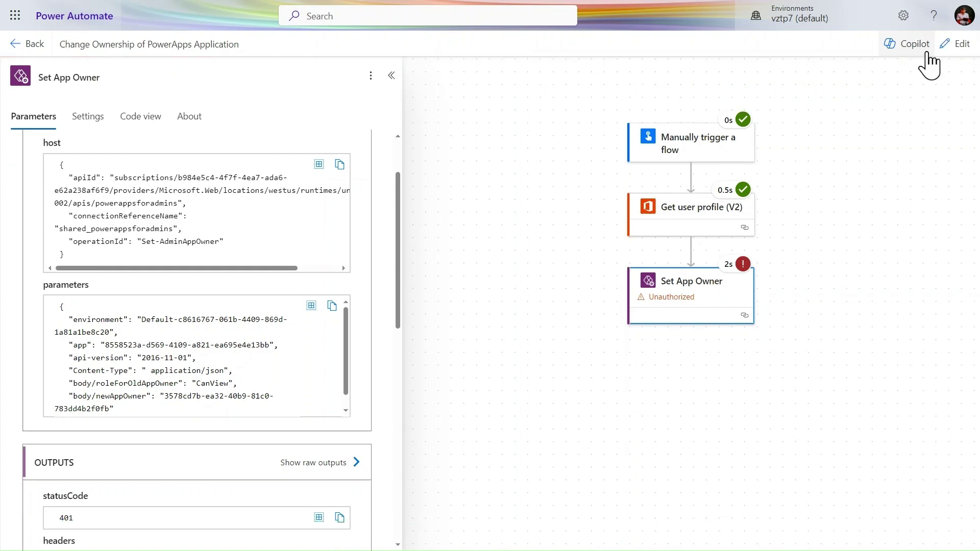
{"action": "left_click", "coordinate": [958, 47]}
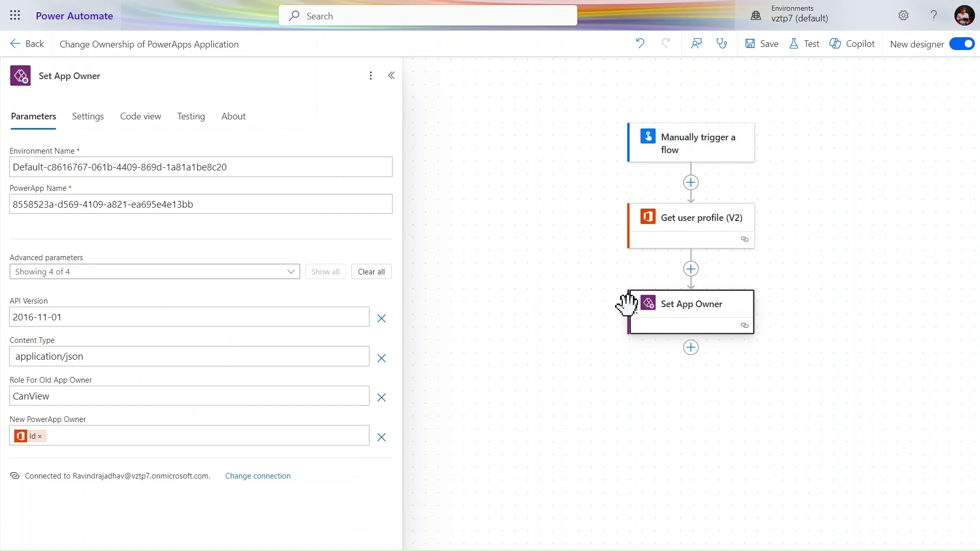
{"action": "mouse_move", "coordinate": [744, 327]}
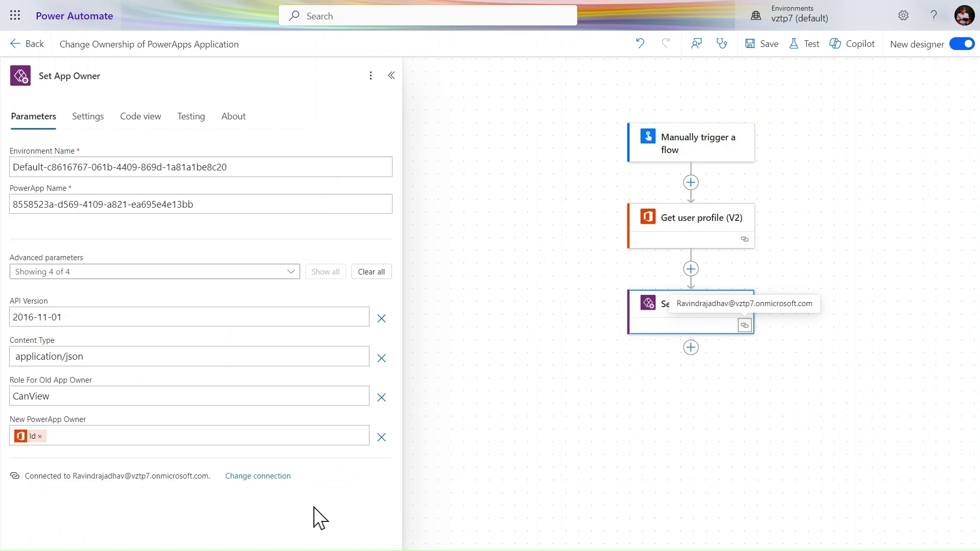
{"action": "left_click", "coordinate": [263, 476]}
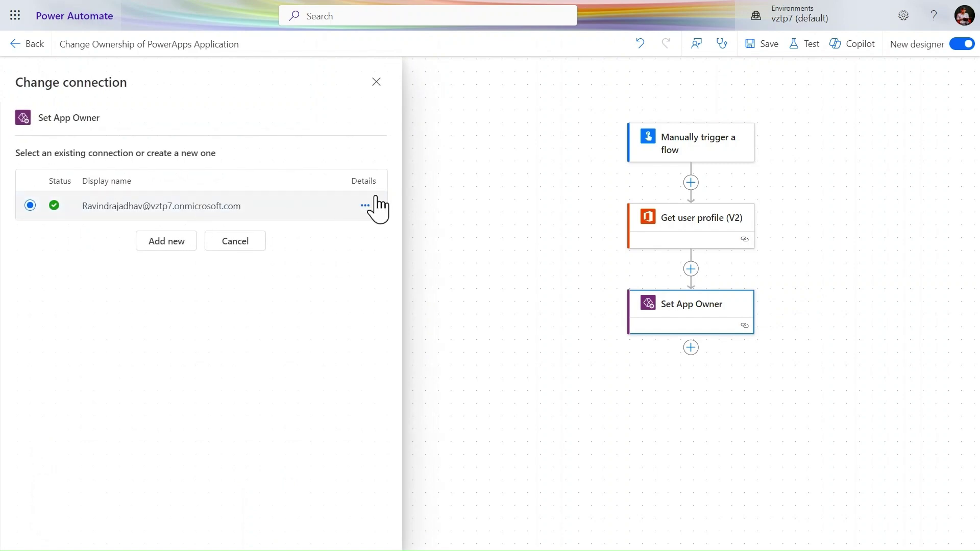
{"action": "mouse_move", "coordinate": [365, 205]}
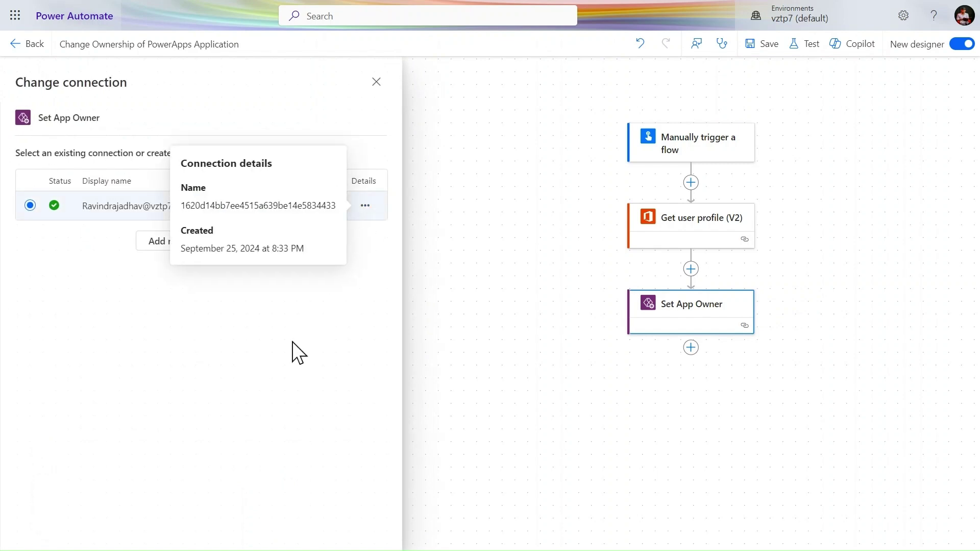
{"action": "left_click", "coordinate": [174, 253]}
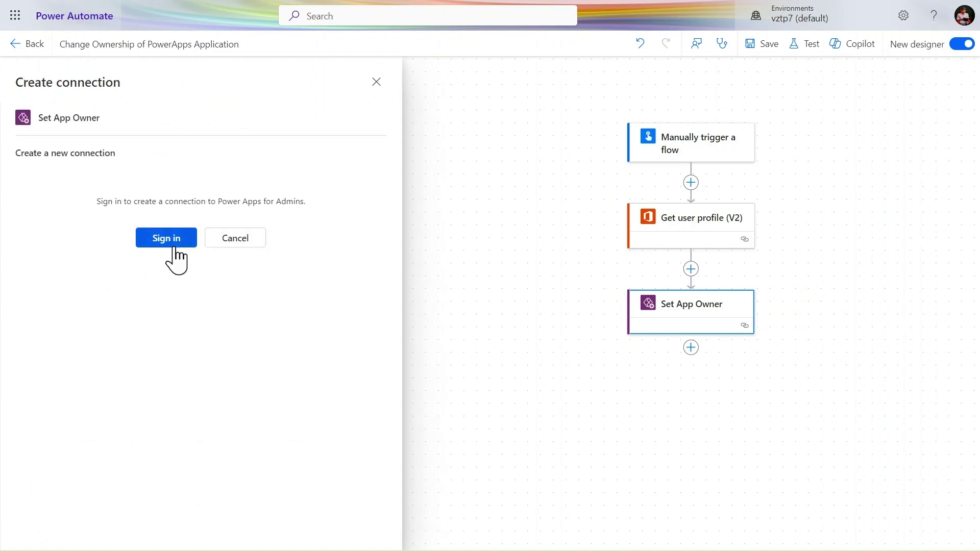
{"action": "left_click", "coordinate": [174, 249]}
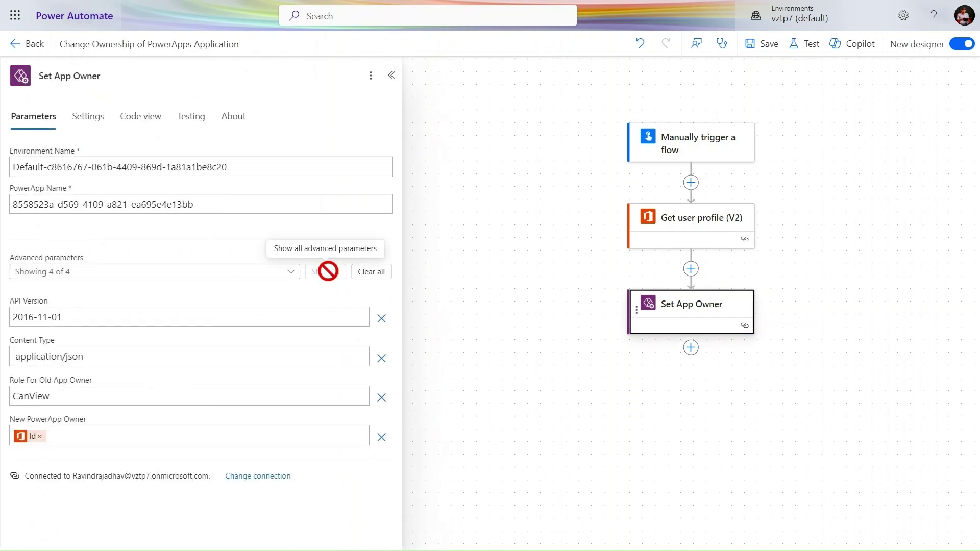
- Review Set App Owner's connection details, then save the flow
{"action": "left_click", "coordinate": [262, 478]}
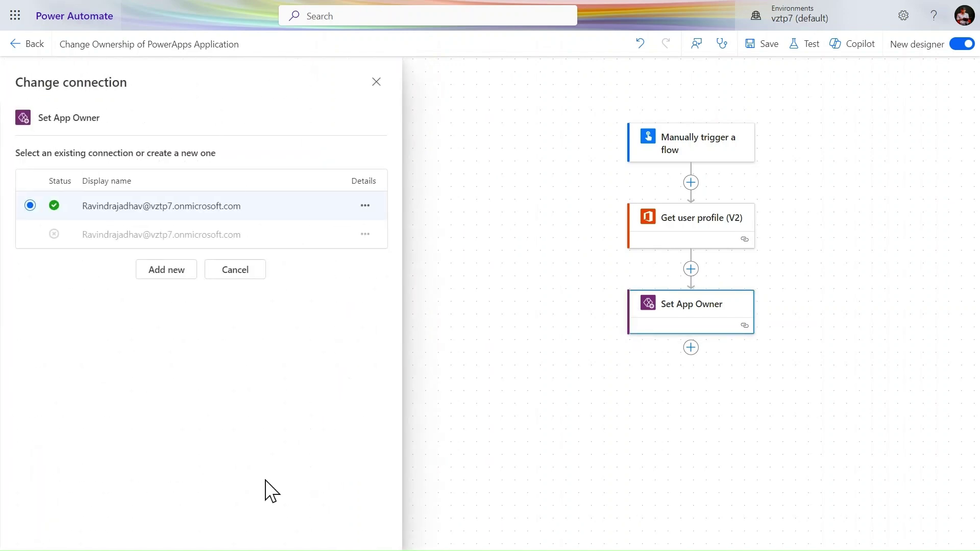
{"action": "left_click", "coordinate": [366, 213]}
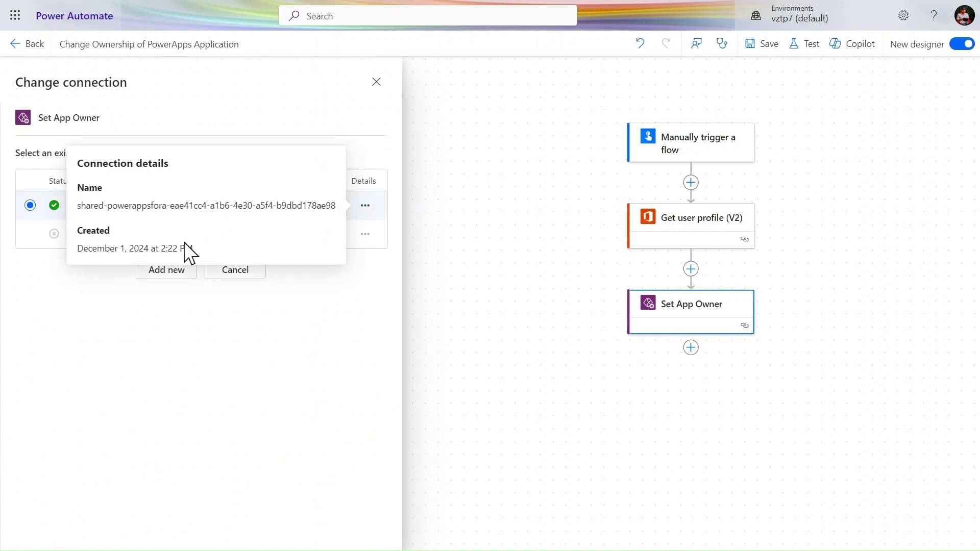
{"action": "left_click", "coordinate": [306, 362]}
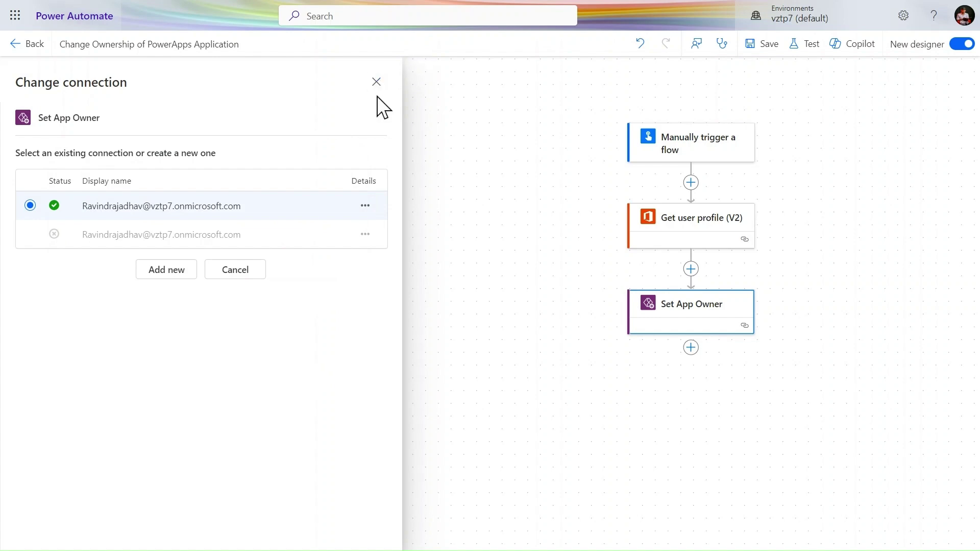
{"action": "left_click", "coordinate": [754, 45]}
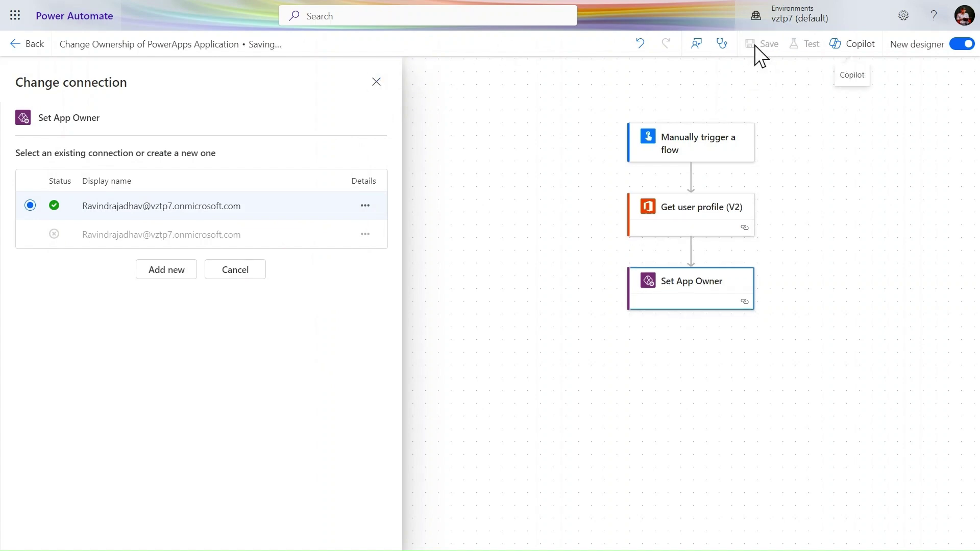
- Run a second manual test of the flow, continuing past the connection check
{"action": "left_click", "coordinate": [805, 46]}
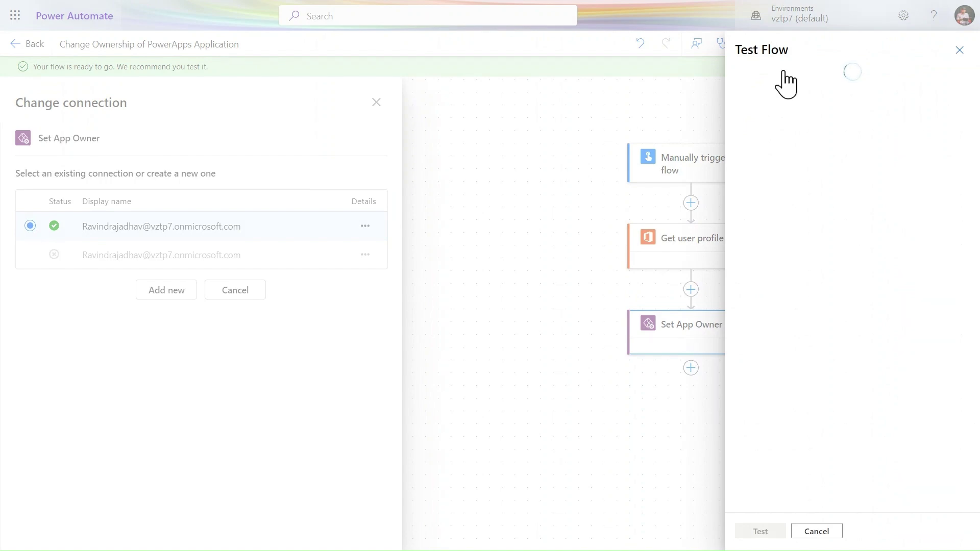
{"action": "left_click", "coordinate": [775, 93]}
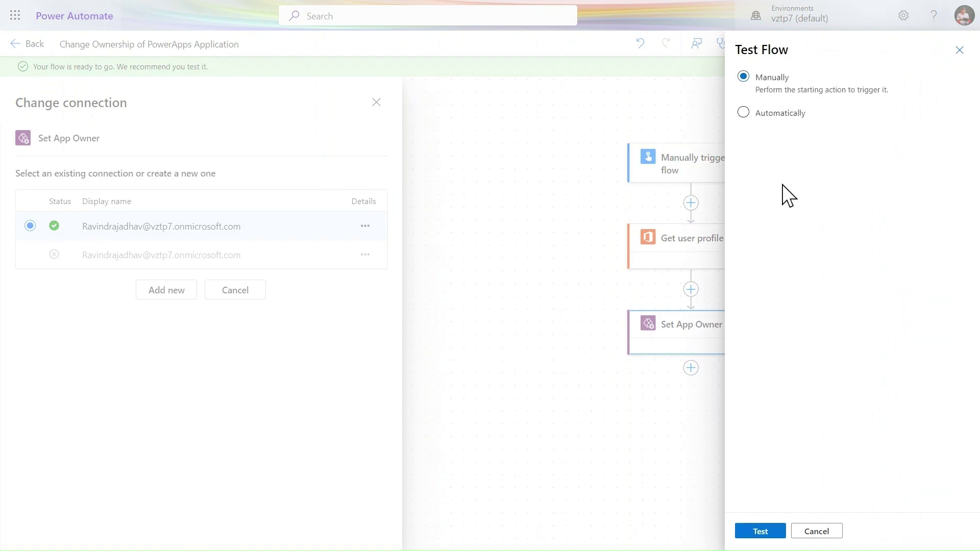
{"action": "left_click", "coordinate": [760, 532]}
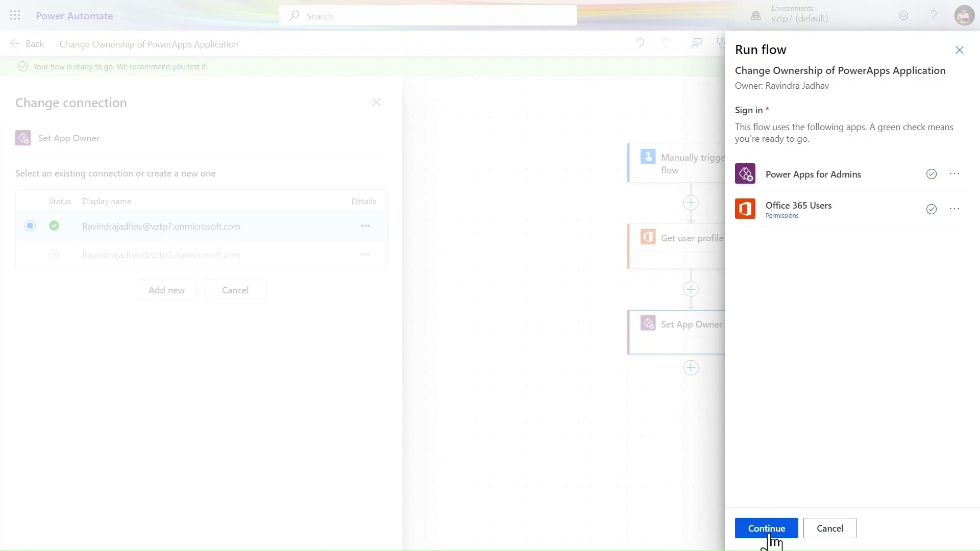
{"action": "left_click", "coordinate": [771, 534]}
{"action": "left_click", "coordinate": [768, 534]}
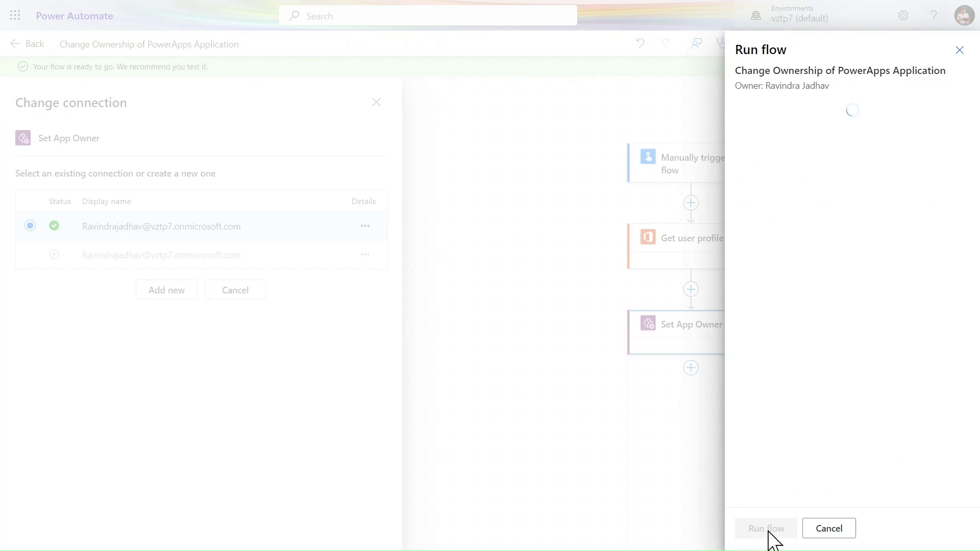
{"action": "left_click", "coordinate": [761, 529]}
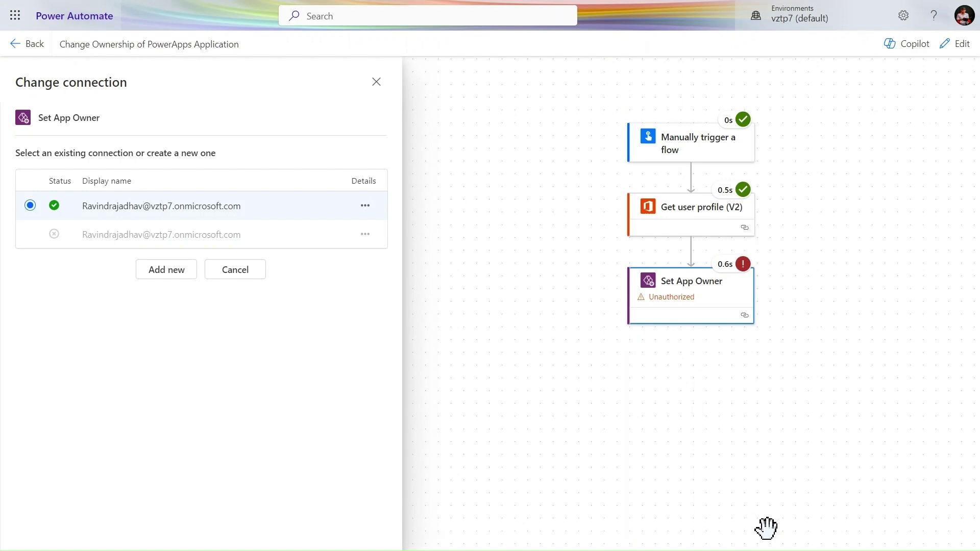
- Inspect Set App Owner's Unauthorized error, then go back to the flow's details page
{"action": "left_click", "coordinate": [700, 291]}
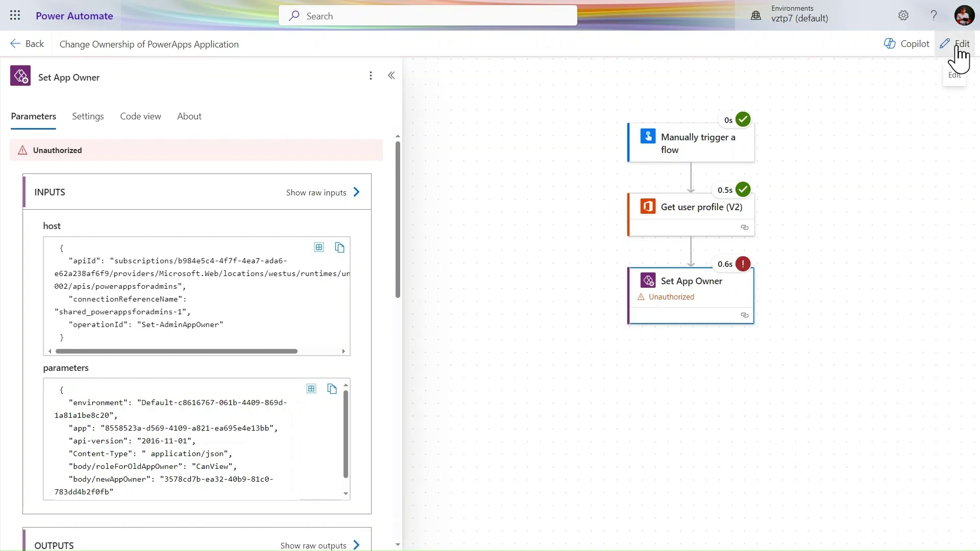
{"action": "left_click", "coordinate": [959, 49]}
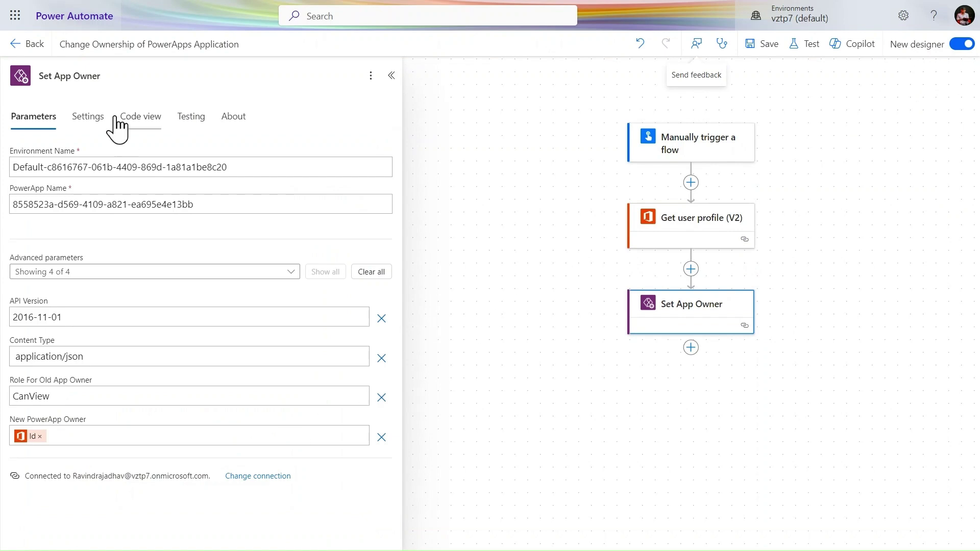
{"action": "left_click", "coordinate": [33, 49]}
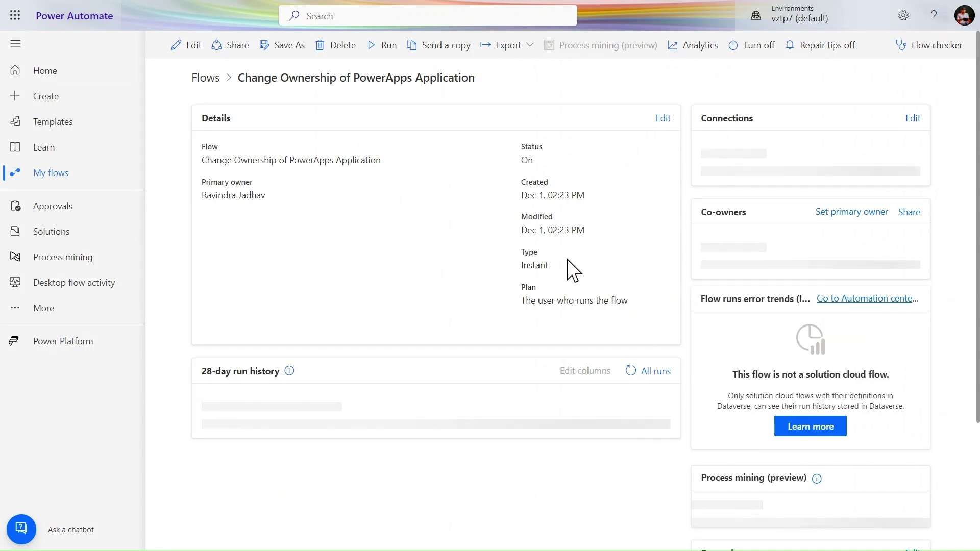
- Pick the second Power Apps for Admins connection in Run flow and start another test run
{"action": "left_click", "coordinate": [193, 46]}
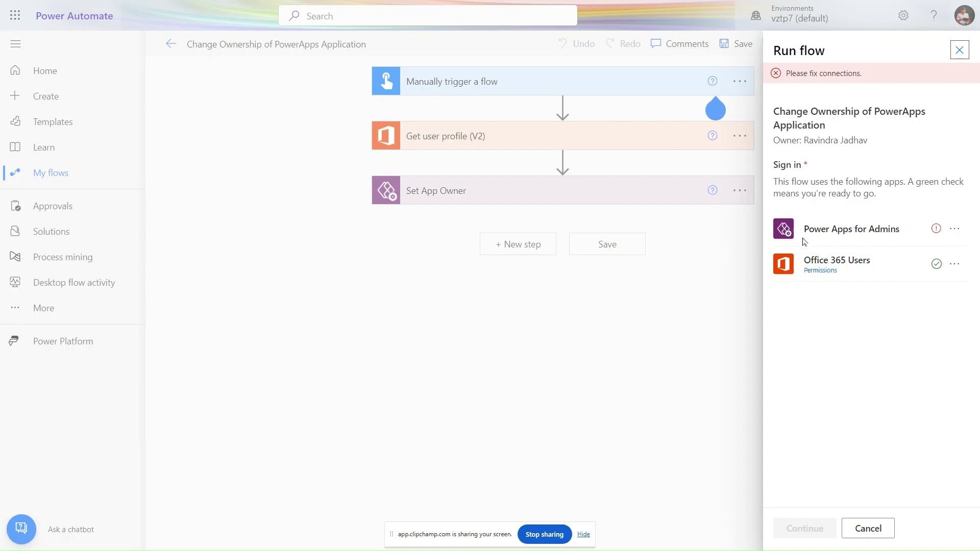
{"action": "left_click", "coordinate": [954, 229]}
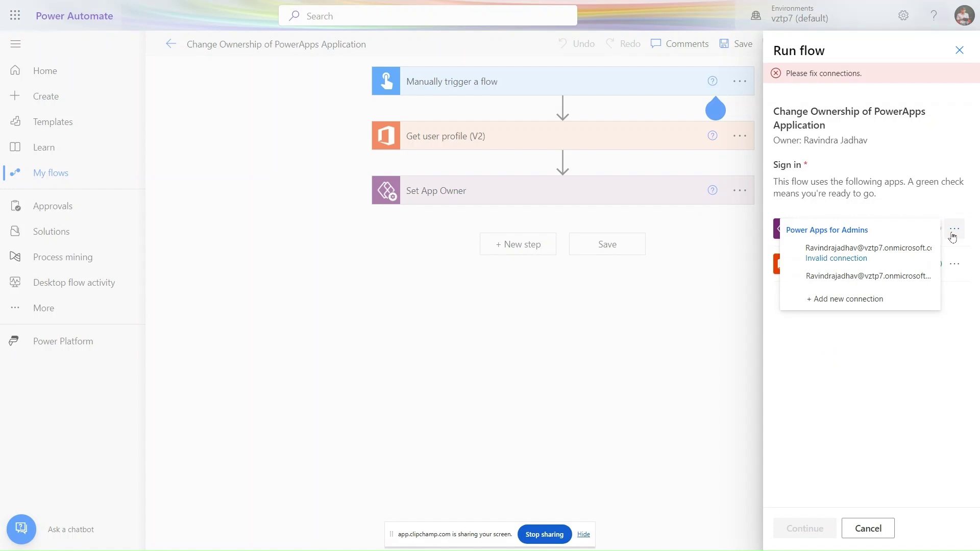
{"action": "left_click", "coordinate": [900, 283]}
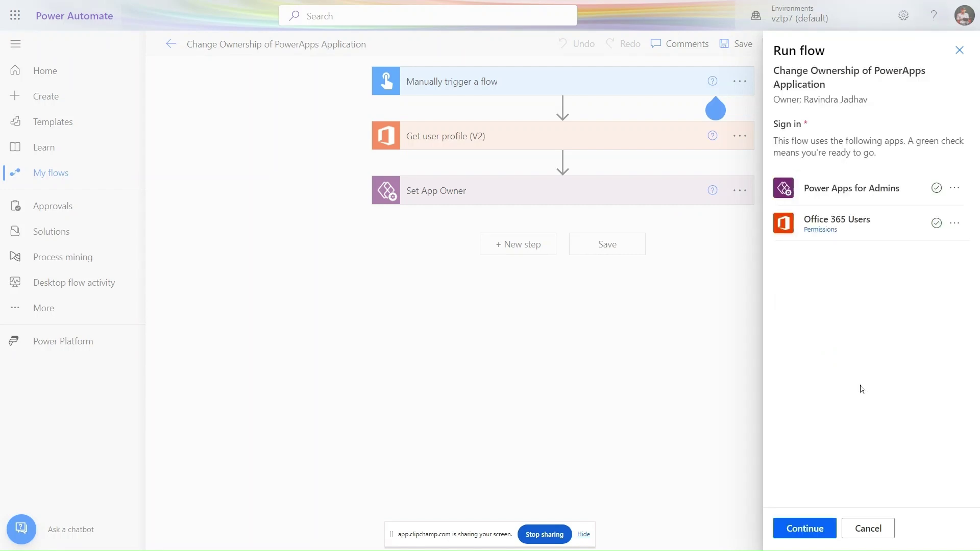
{"action": "left_click", "coordinate": [819, 531]}
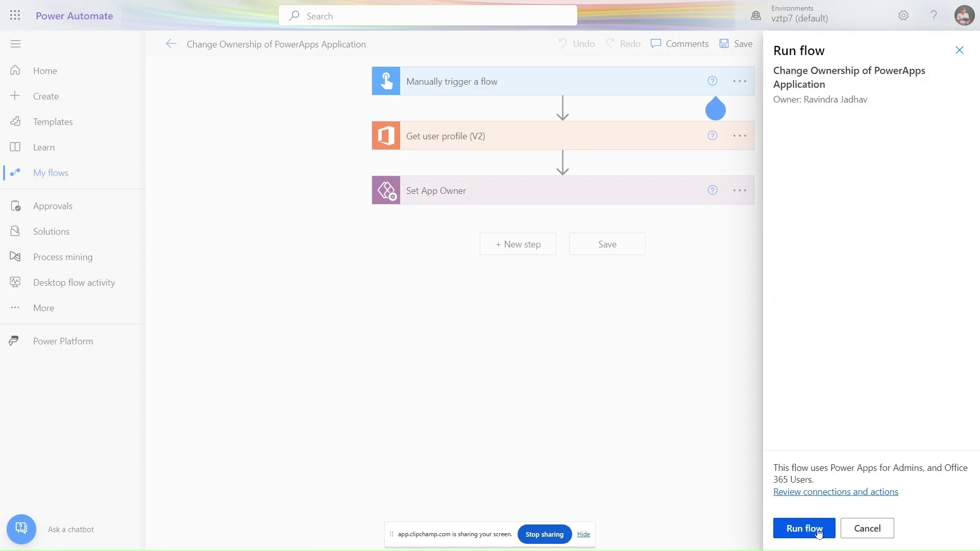
{"action": "left_click", "coordinate": [818, 531]}
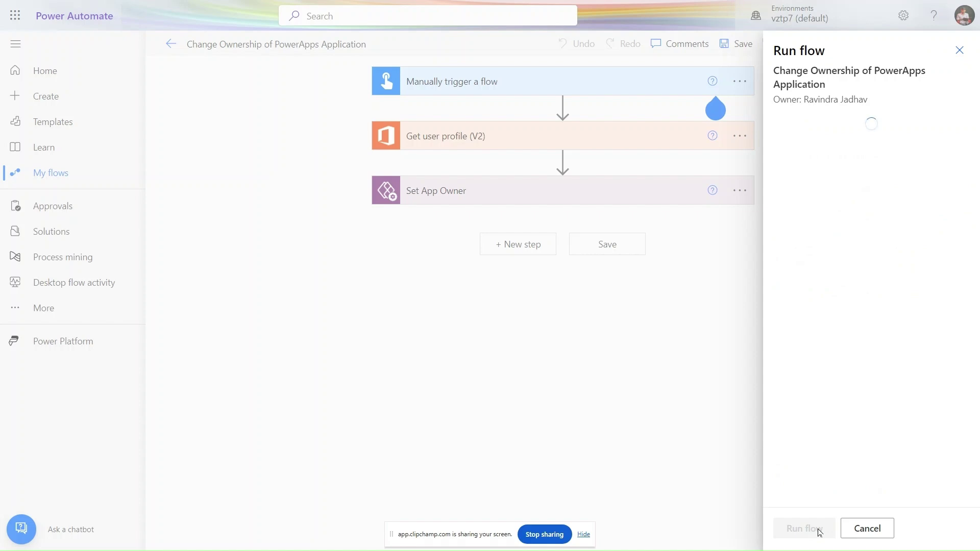
{"action": "left_click", "coordinate": [819, 531]}
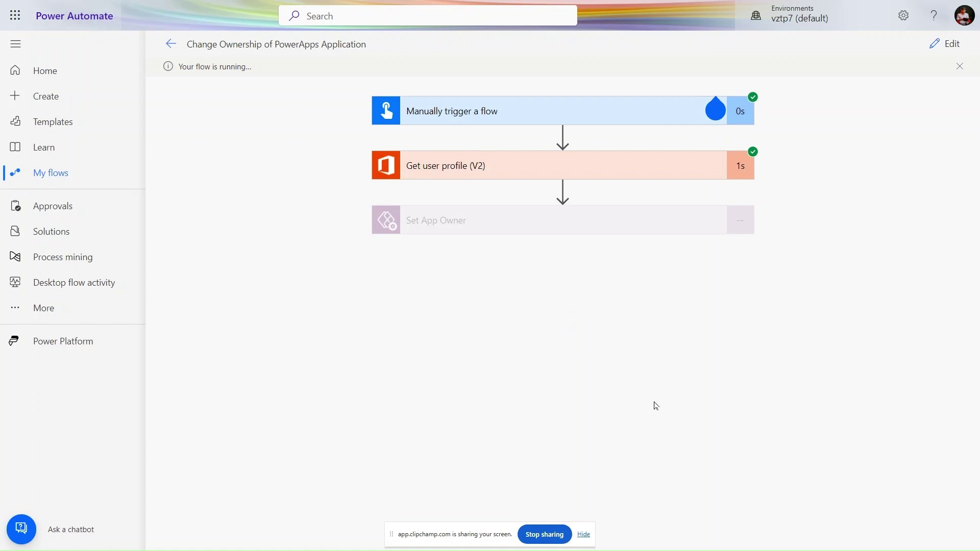
- Expand Set App Owner's run details and scroll through its inputs, including the new owner Id
{"action": "left_click", "coordinate": [584, 534]}
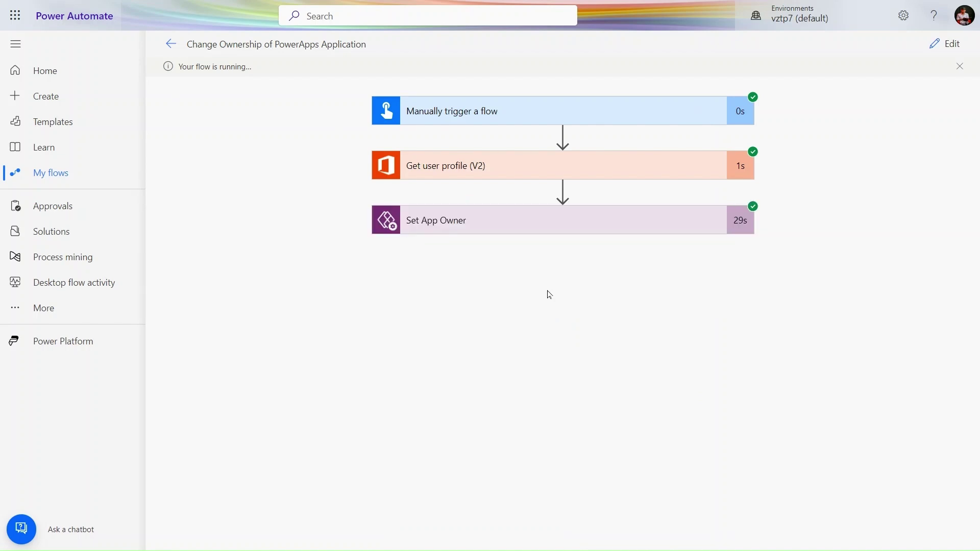
{"action": "left_click", "coordinate": [560, 230]}
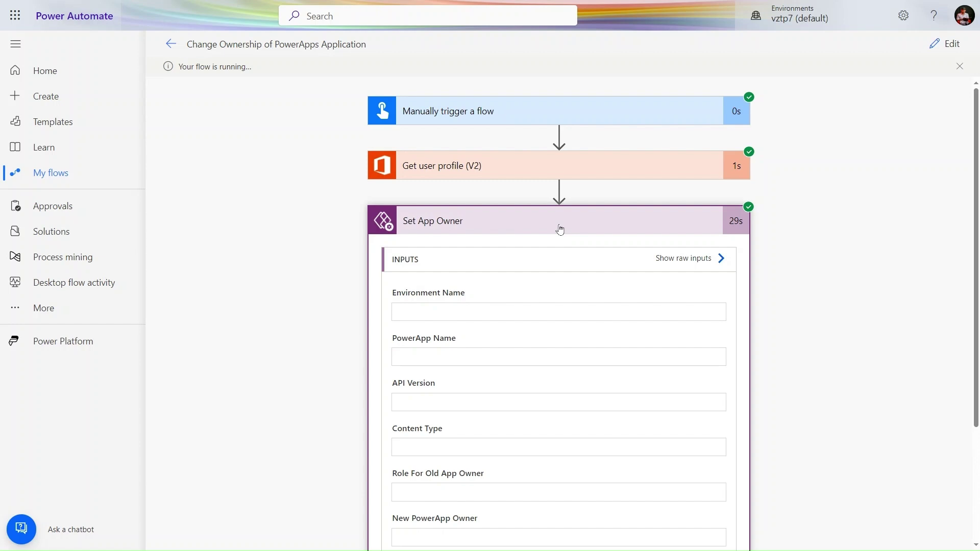
{"action": "scroll", "coordinate": [556, 339], "scroll_direction": "down", "scroll_amount": 3}
{"action": "scroll", "coordinate": [556, 332], "scroll_direction": "up", "scroll_amount": 2}
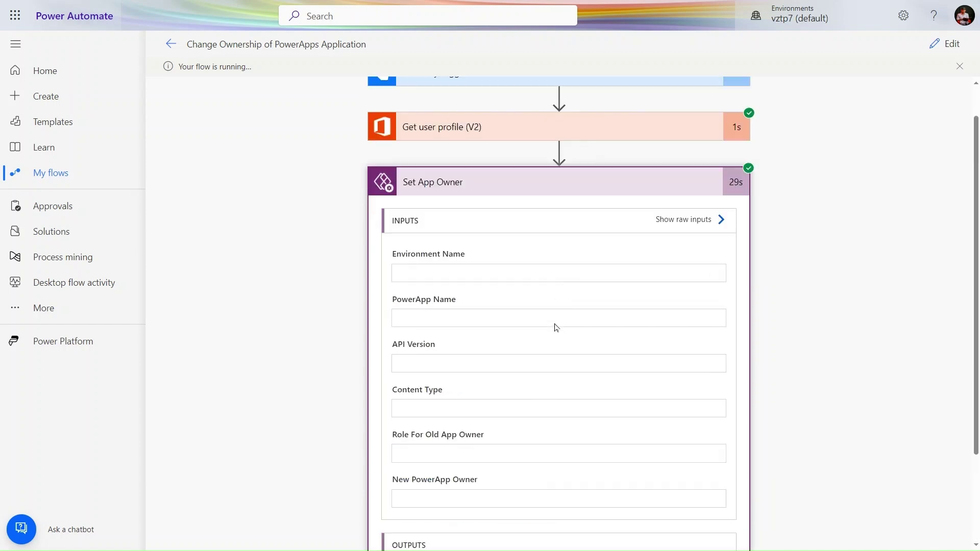
{"action": "scroll", "coordinate": [557, 328], "scroll_direction": "down", "scroll_amount": 3}
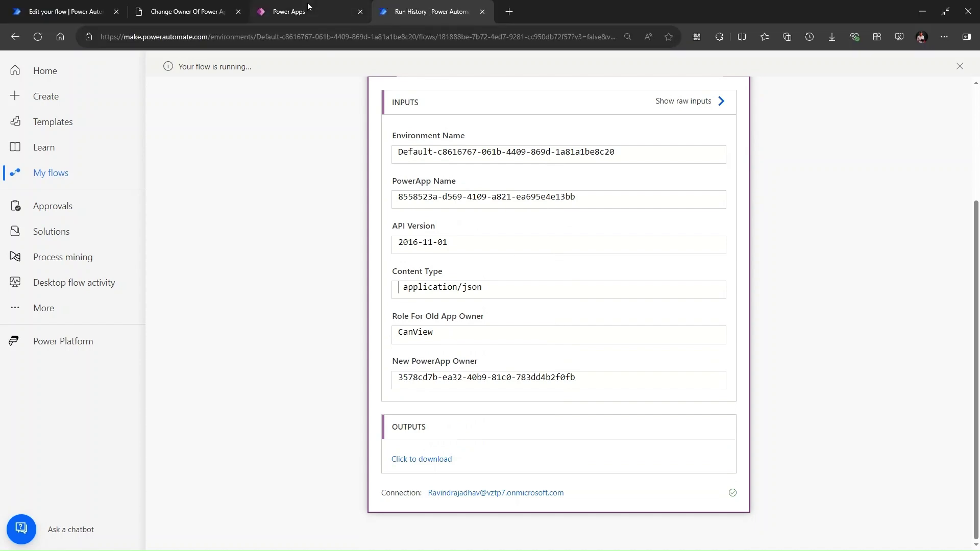
- Reopen Weekly TimeCard Template - SP's Manage access list to confirm the new Owner and previous owner as User
{"action": "left_click", "coordinate": [301, 12]}
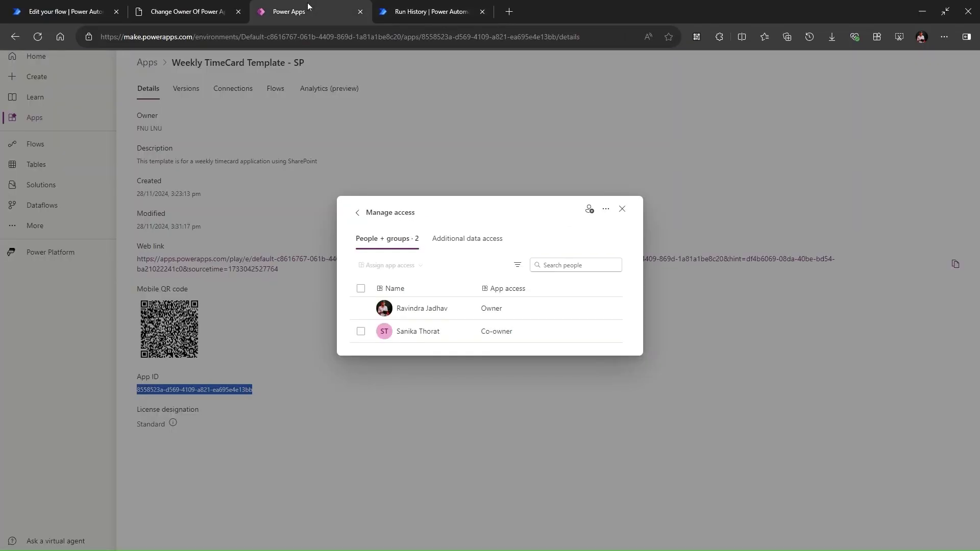
{"action": "left_click", "coordinate": [622, 209]}
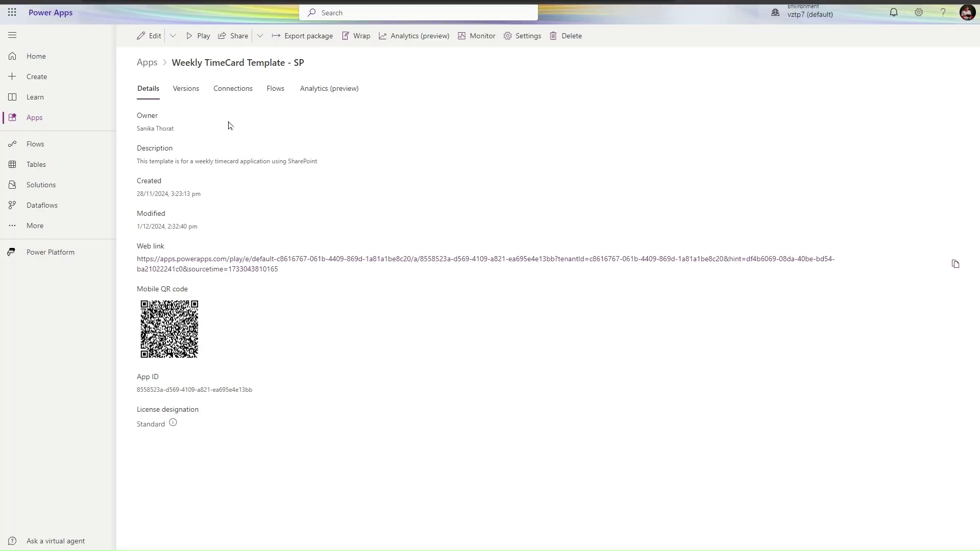
{"action": "left_click", "coordinate": [249, 43]}
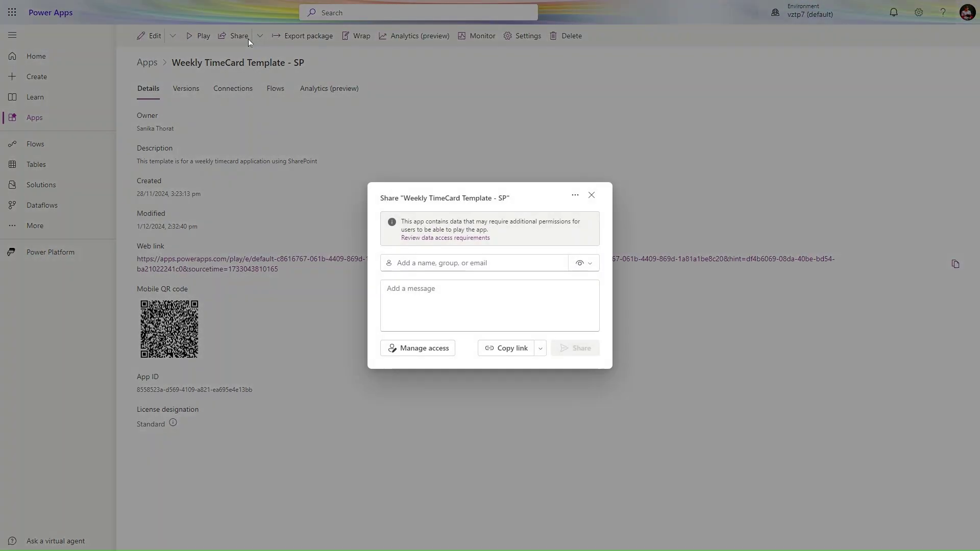
{"action": "left_click", "coordinate": [442, 351]}
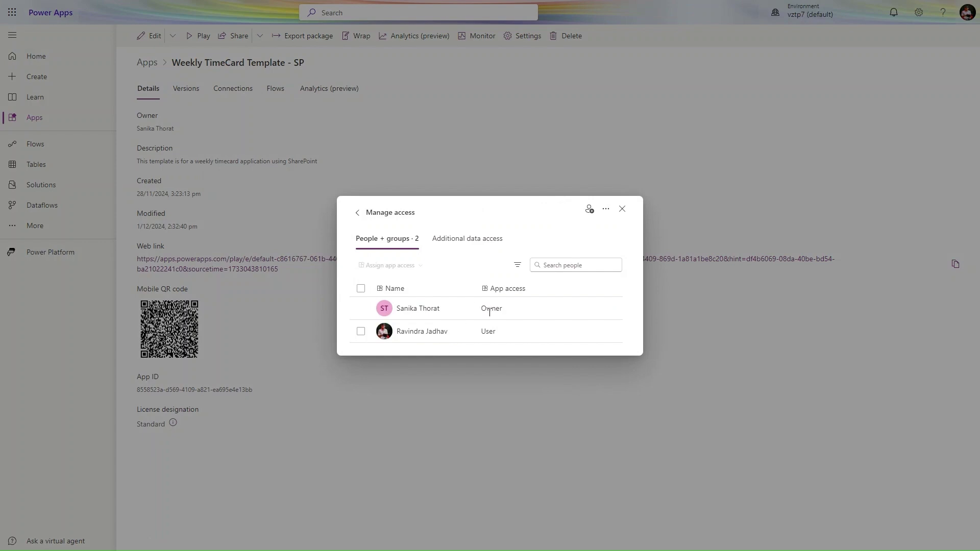
{"action": "mouse_move", "coordinate": [488, 332]}
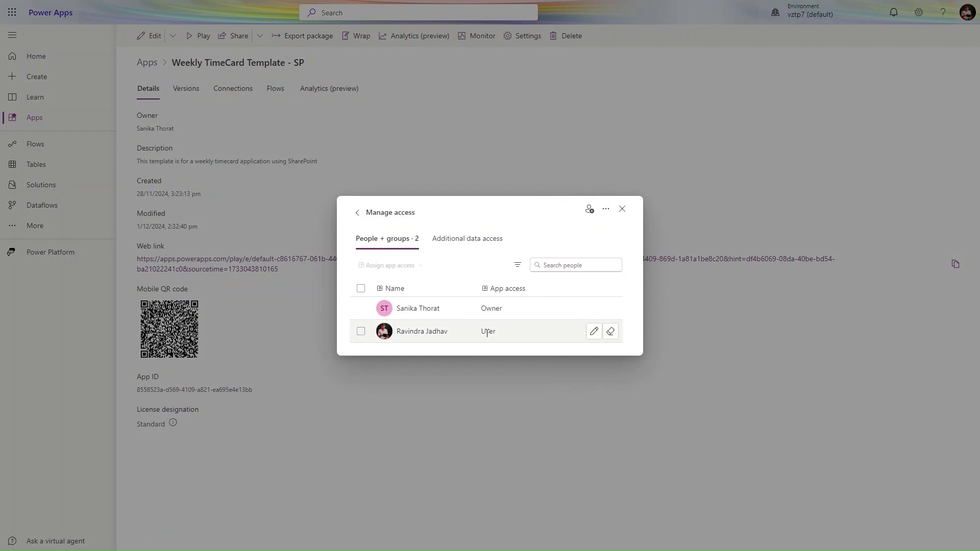
{"action": "left_click", "coordinate": [621, 210]}
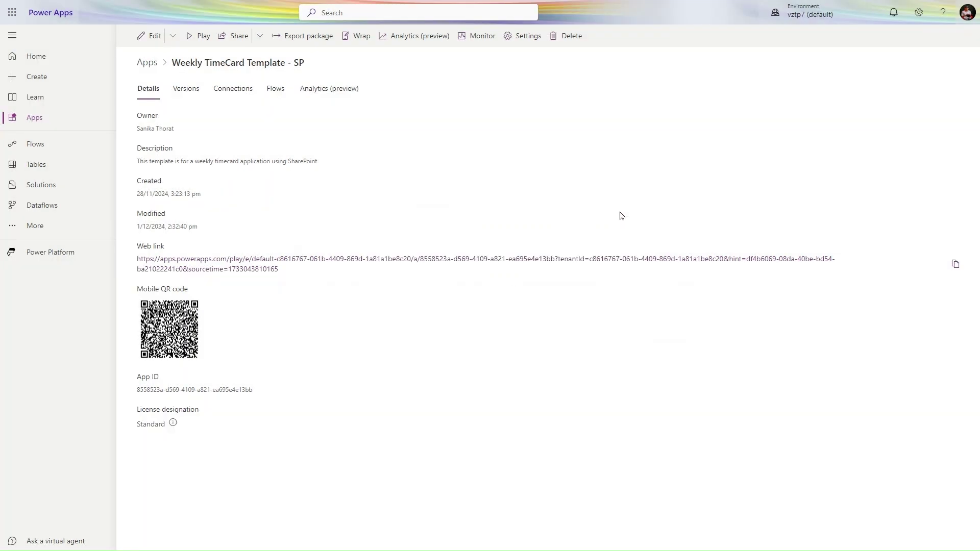
{"action": "key", "text": "alt+Tab"}
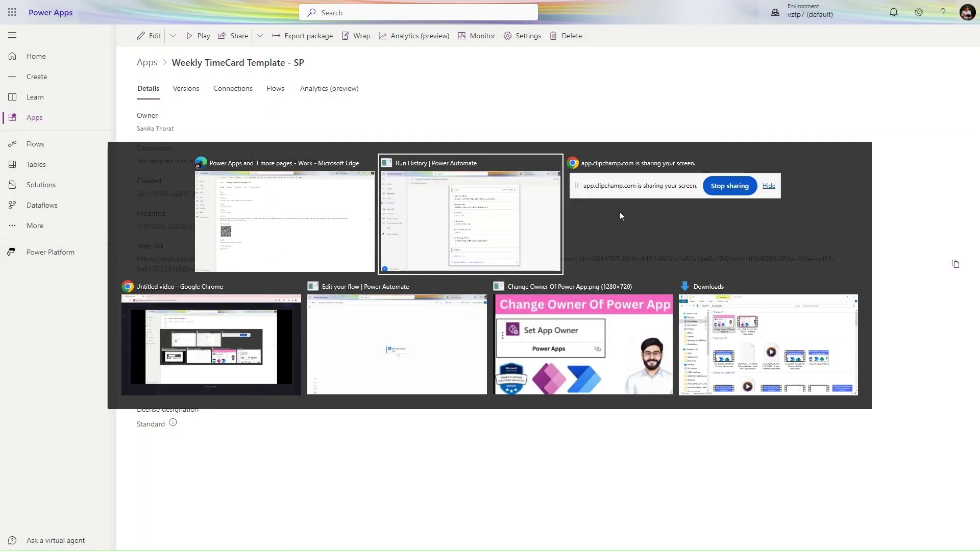